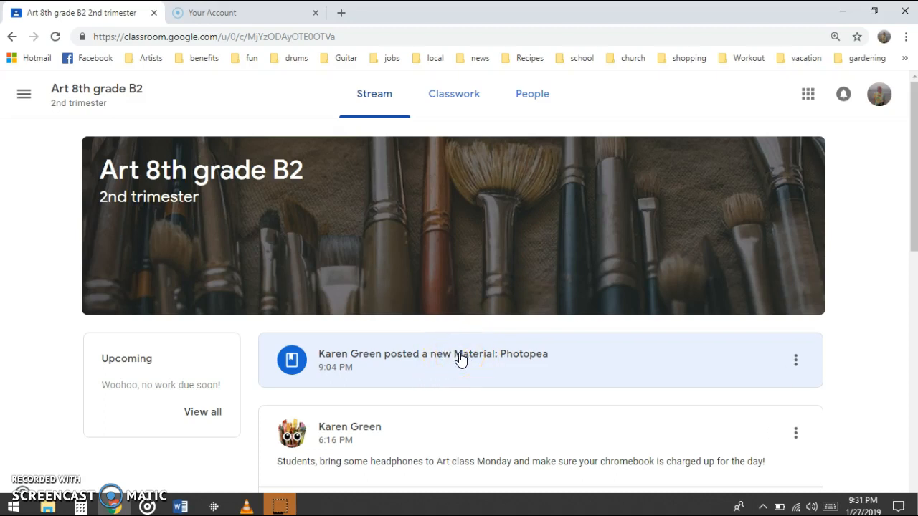
Step: Open the Photopea material posted in the art class and follow its link to the Photopea online image editor
left_click(460, 356)
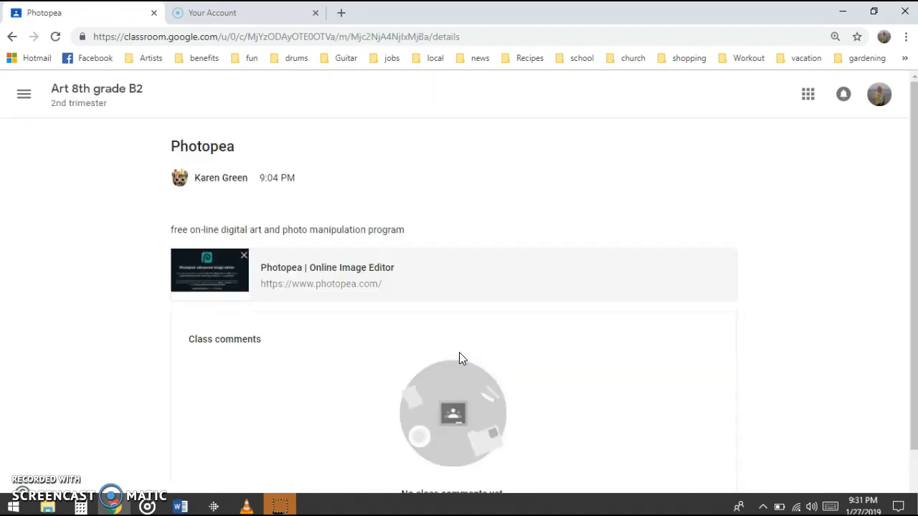
left_click(332, 273)
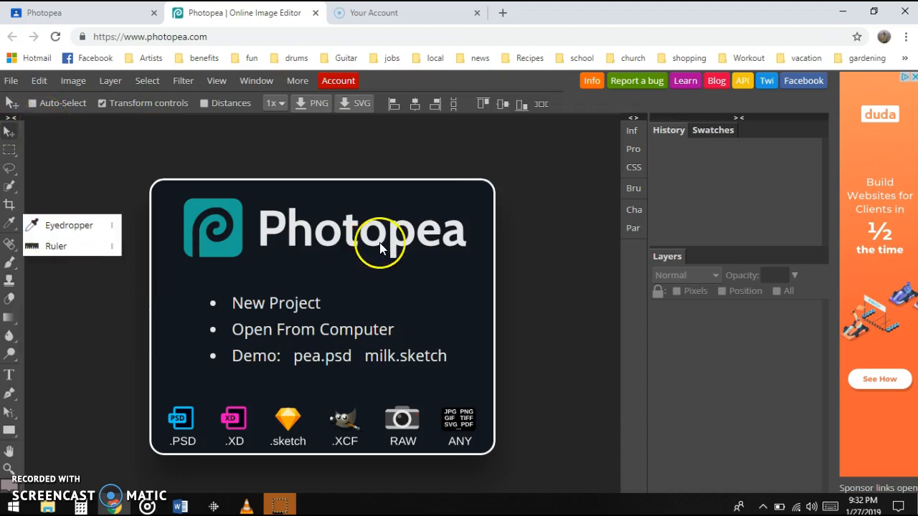
Step: Create a new project named "face" with a white background, keeping the default size
left_click(277, 304)
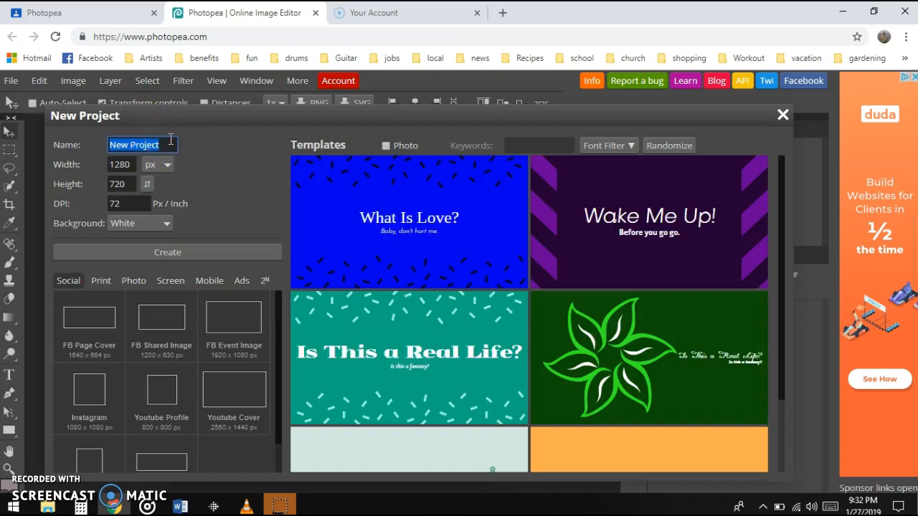
type("face")
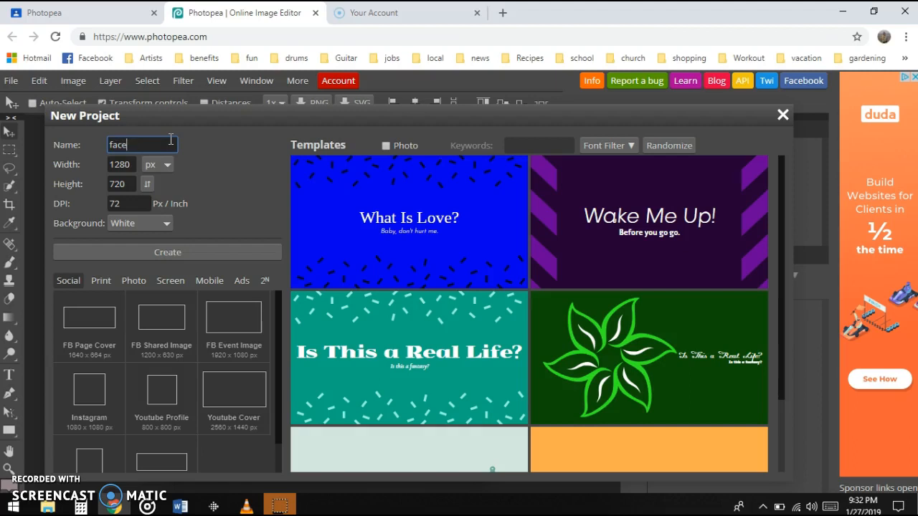
left_click(137, 144)
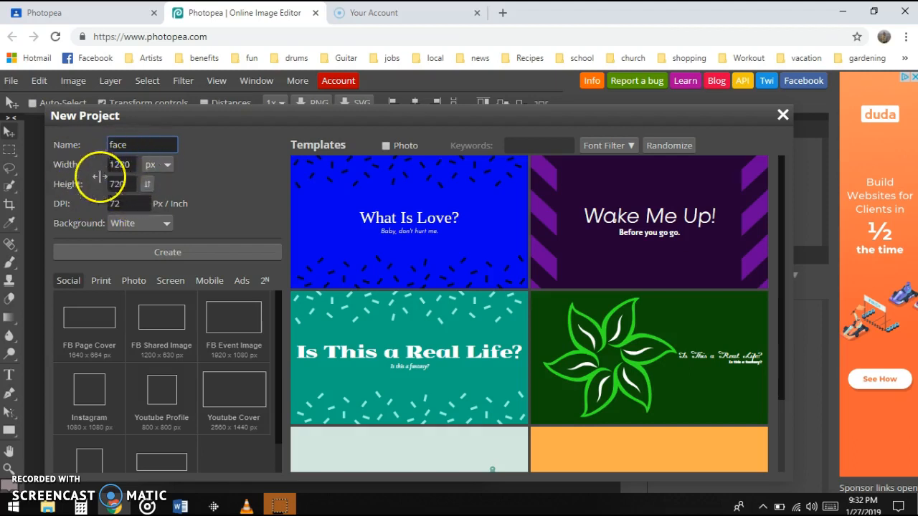
left_click(142, 223)
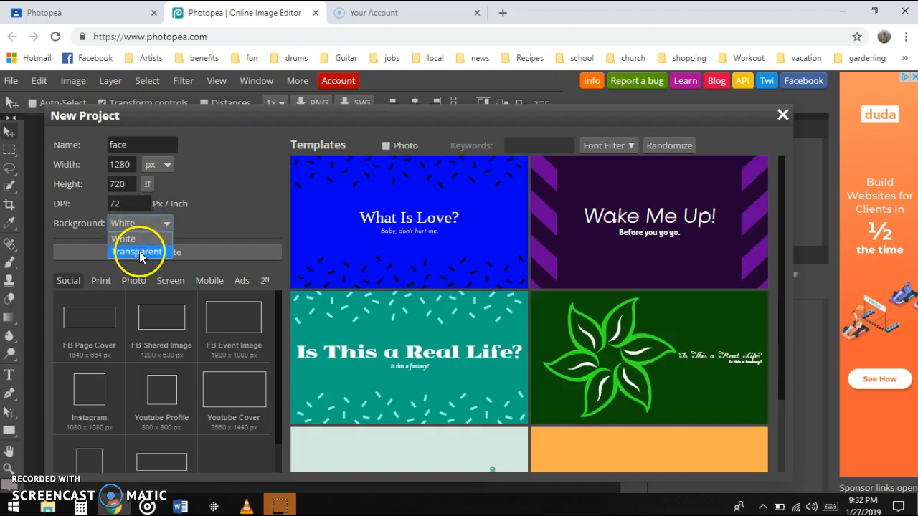
left_click(125, 241)
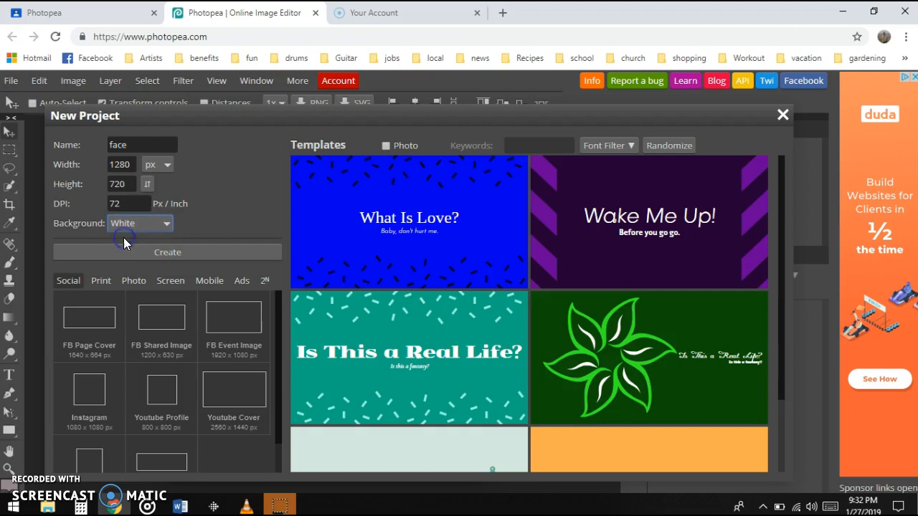
left_click(164, 253)
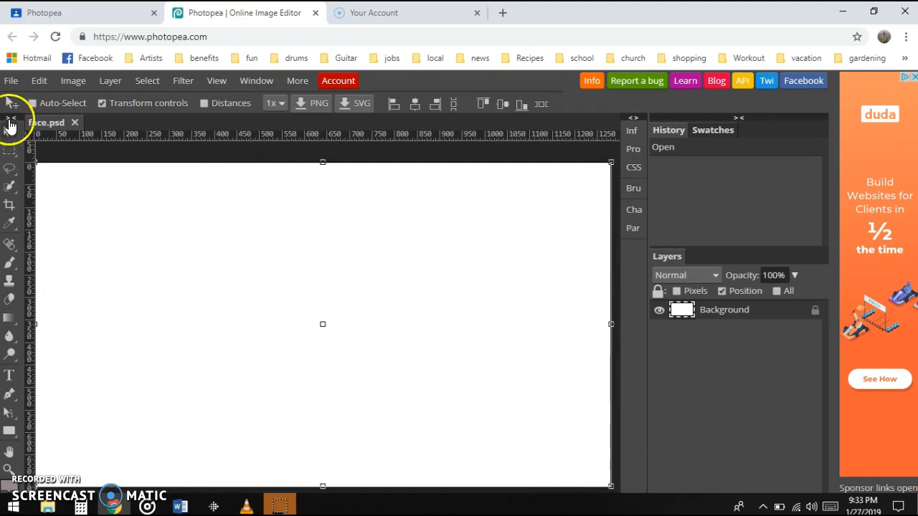
mouse_move(9, 223)
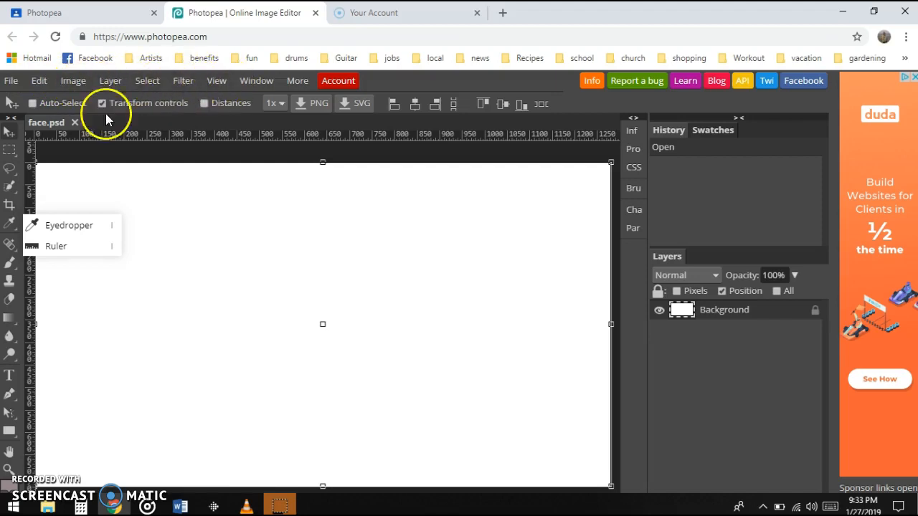
left_click(250, 248)
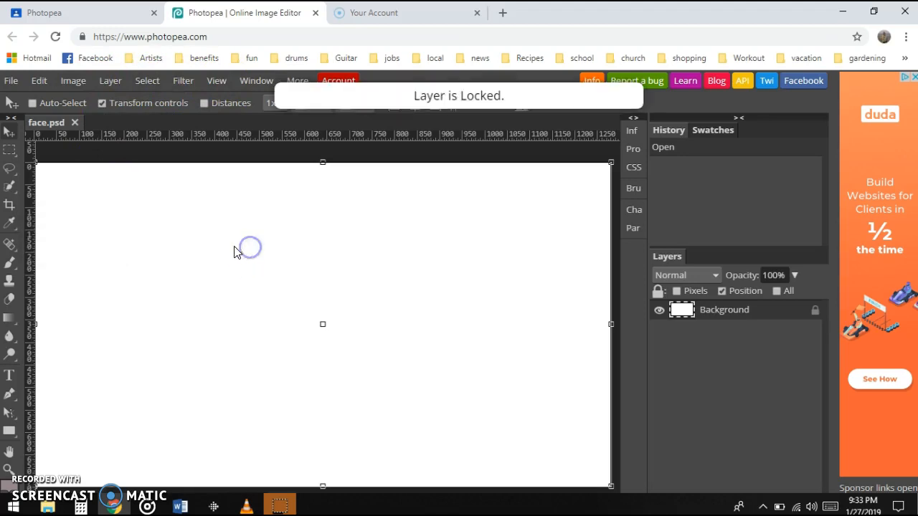
Step: Activate the Paint Bucket tool
mouse_move(9, 318)
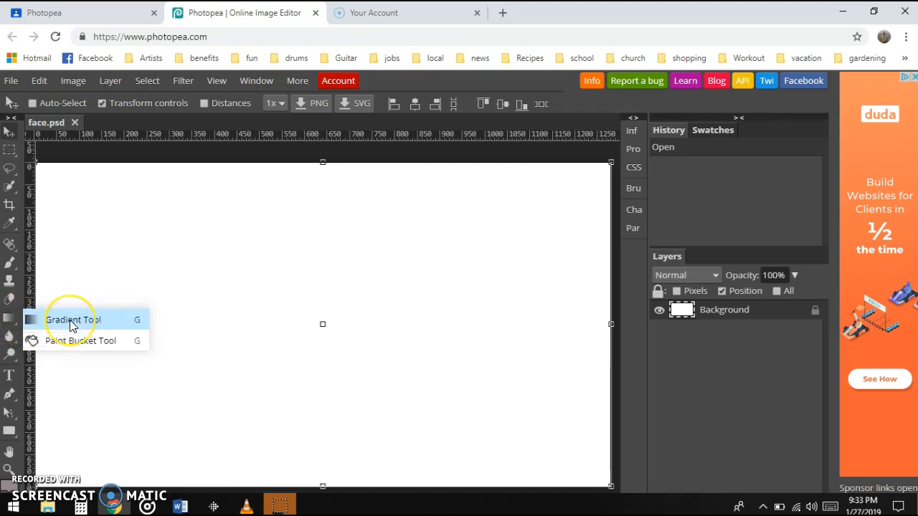
left_click(70, 346)
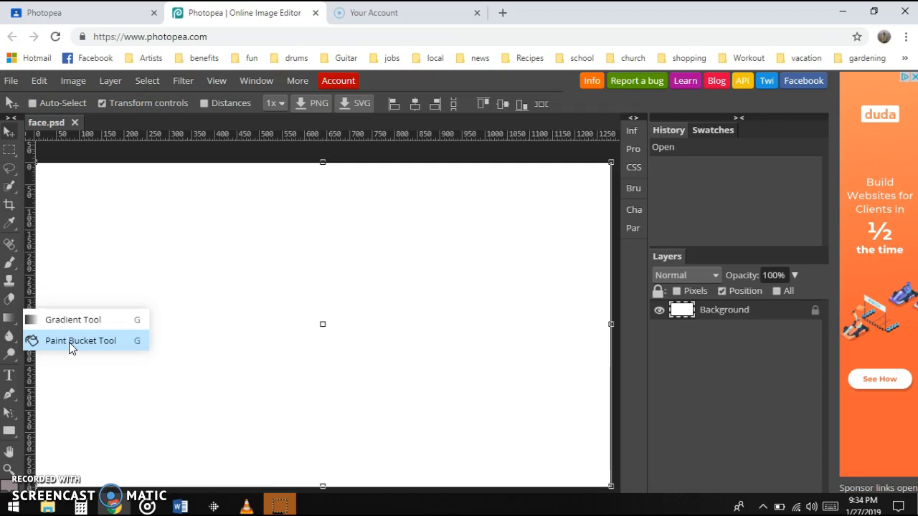
left_click(68, 342)
right_click(9, 353)
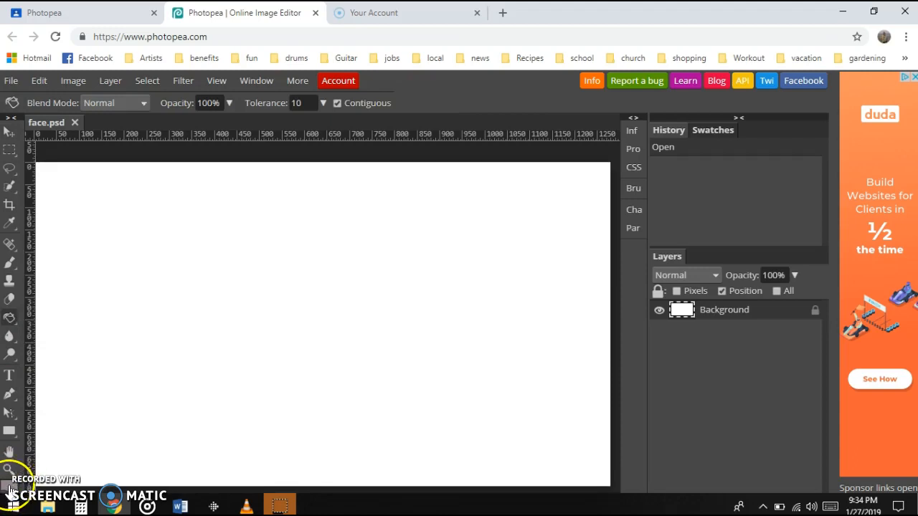
Step: Set the foreground colour to a vivid pink with hue 328° and fill the whole Background layer with it
left_click(8, 489)
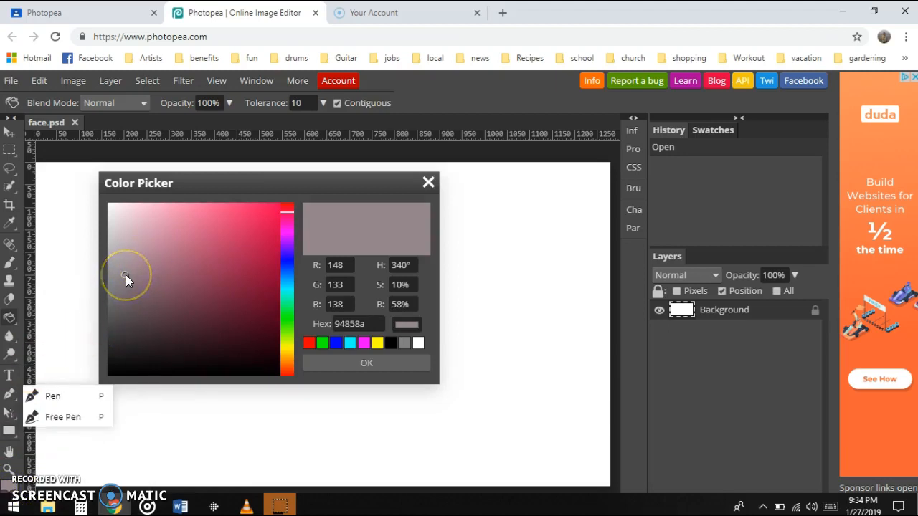
left_click_drag(126, 274, 229, 228)
left_click(286, 212)
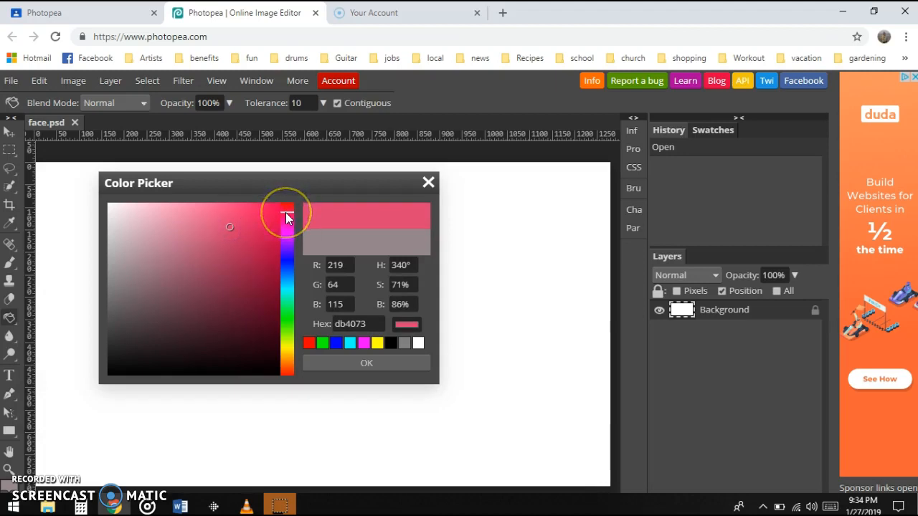
left_click(287, 260)
left_click(287, 327)
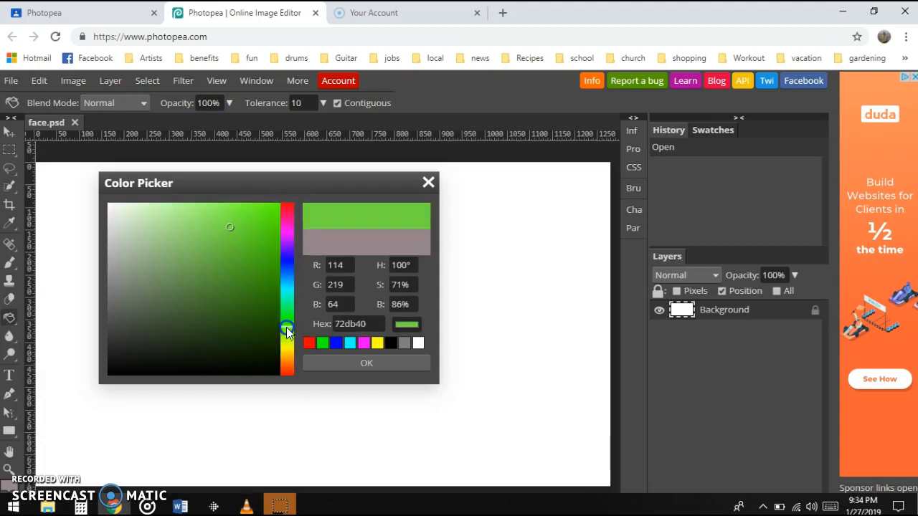
left_click(289, 363)
left_click(289, 372)
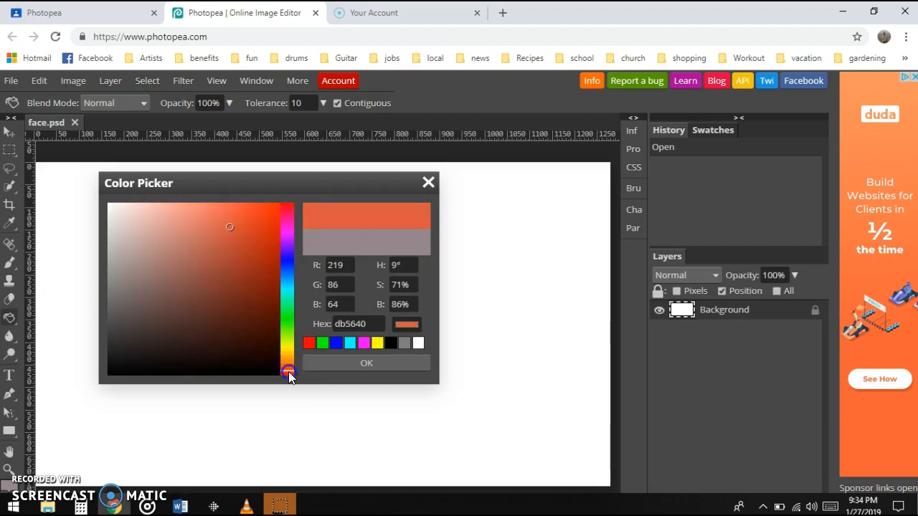
left_click(288, 373)
left_click(318, 218)
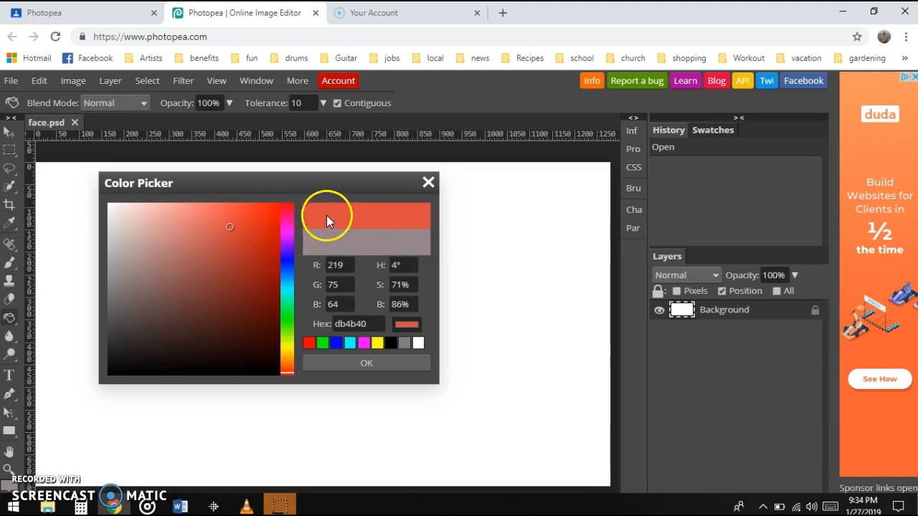
left_click(288, 220)
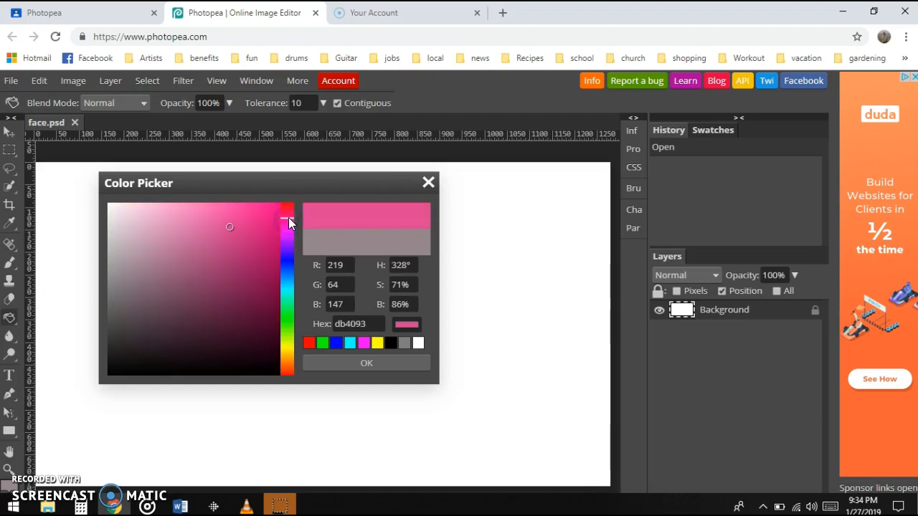
left_click_drag(229, 227, 267, 227)
left_click(359, 364)
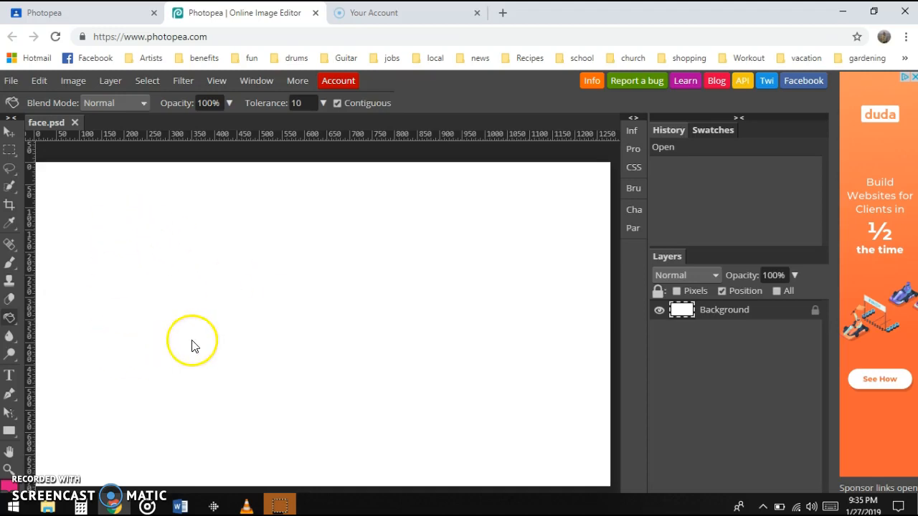
left_click(318, 275)
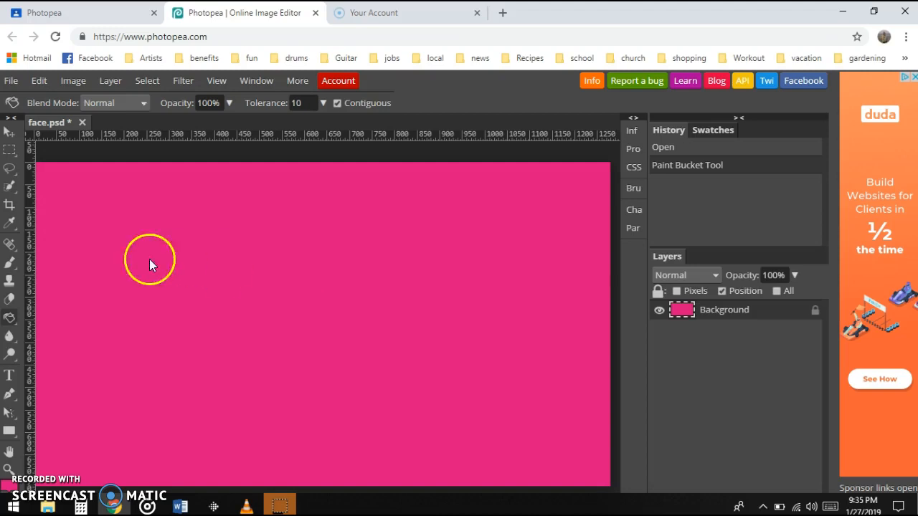
Step: Apply a linear pink-to-black gradient across the Background layer, running from the canvas's left edge towards its lower-right area
right_click(10, 318)
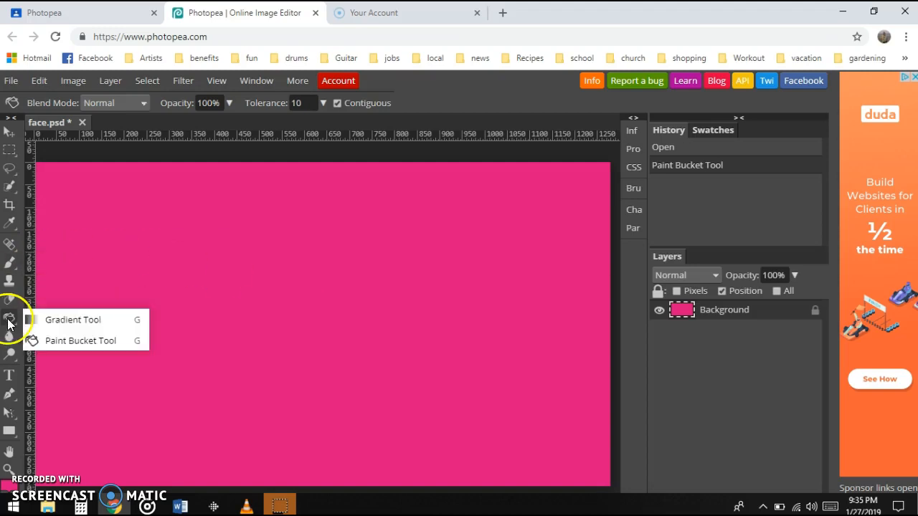
left_click(57, 322)
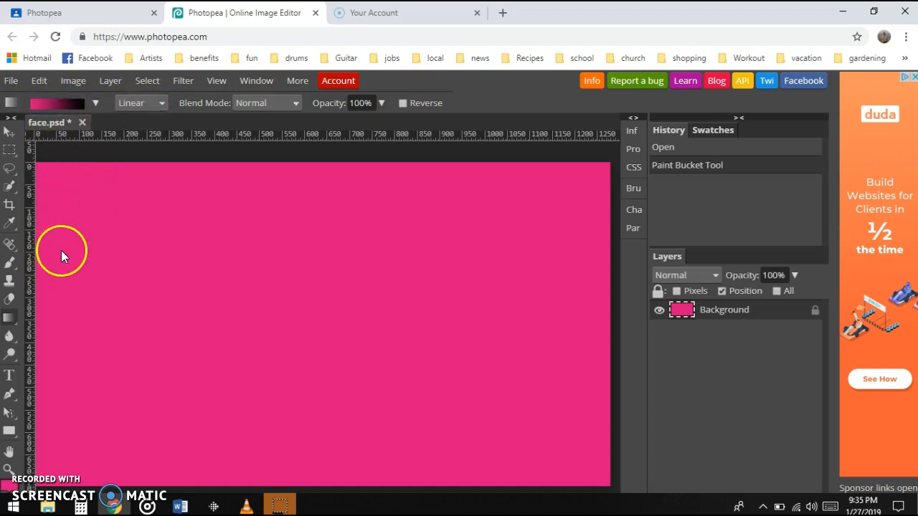
left_click_drag(38, 272, 577, 414)
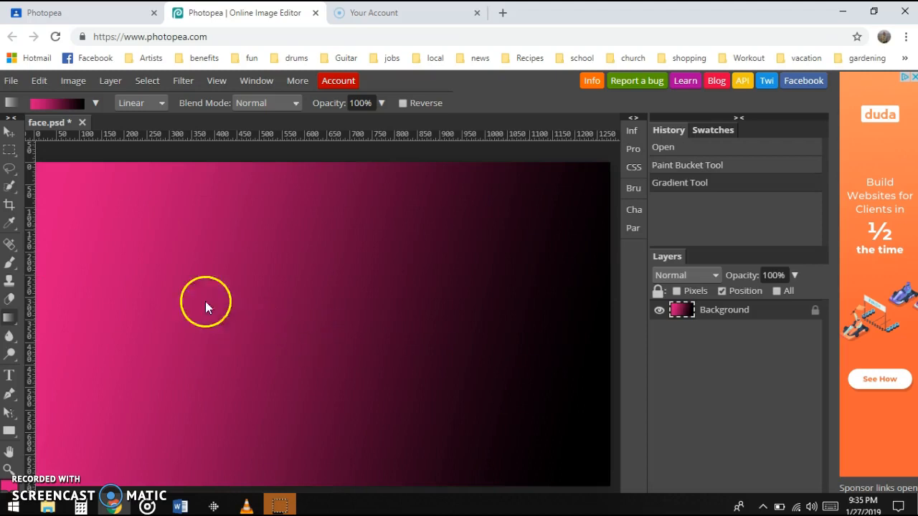
Step: Apply the Transparent Rainbow preset as a linear gradient slanting across the canvas from upper left to lower right
left_click(96, 104)
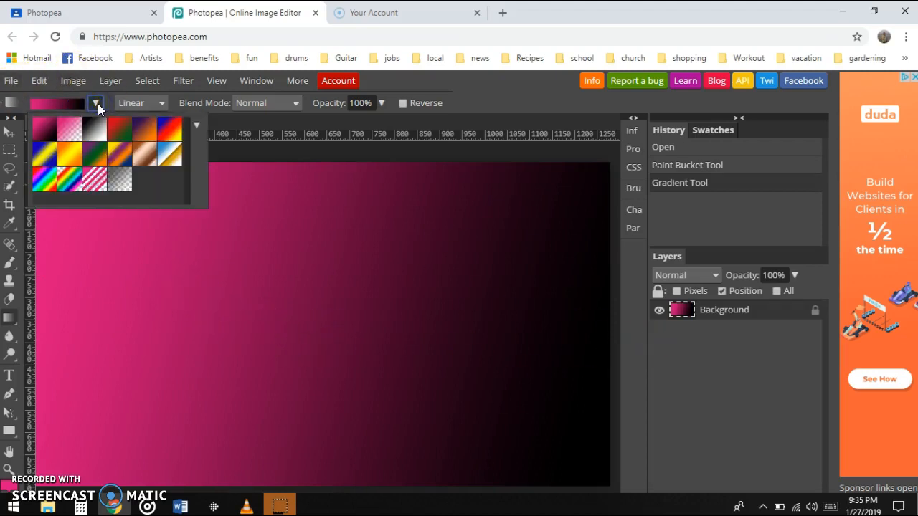
left_click(61, 175)
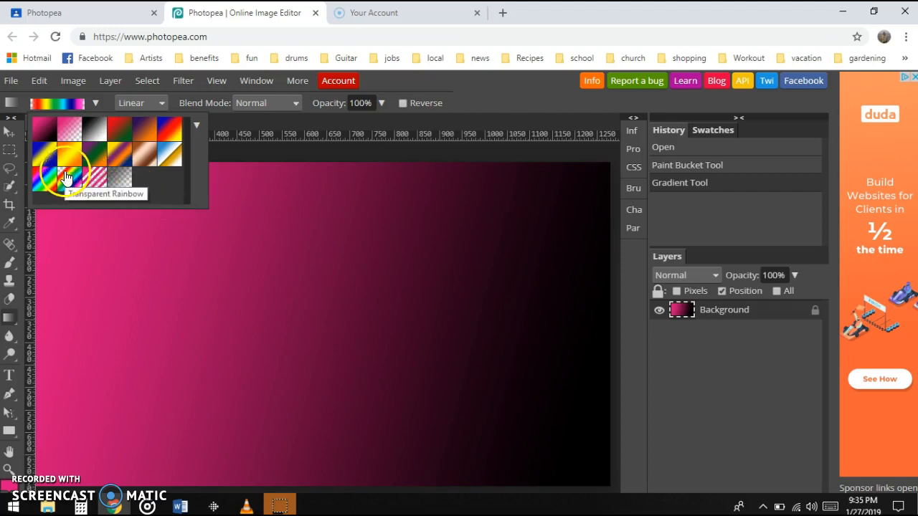
left_click_drag(57, 239, 510, 376)
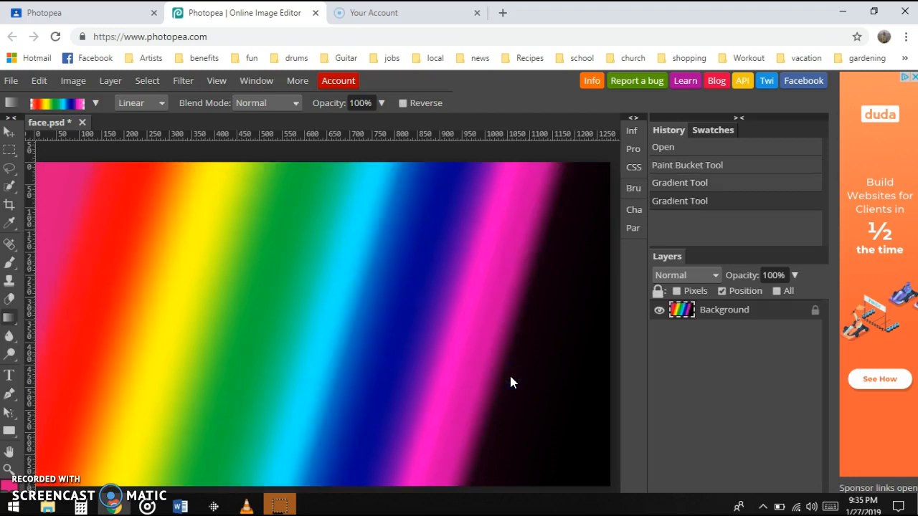
Step: Apply the rainbow as a Radial gradient, starting near the canvas centre and extending to its upper-right corner
left_click(139, 102)
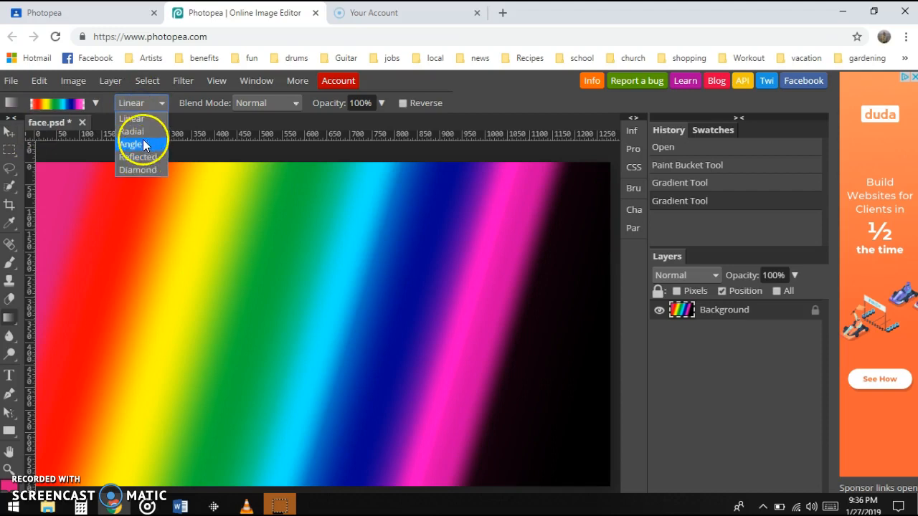
left_click(143, 132)
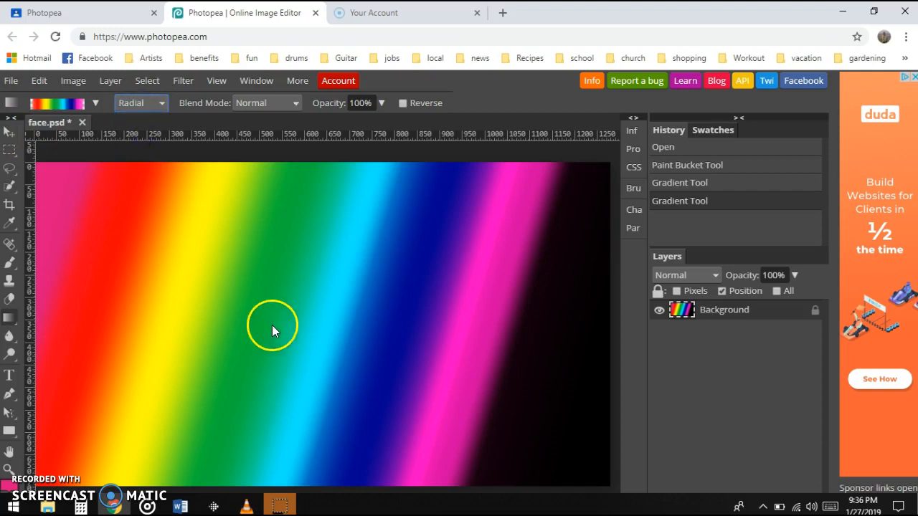
left_click_drag(308, 338, 606, 167)
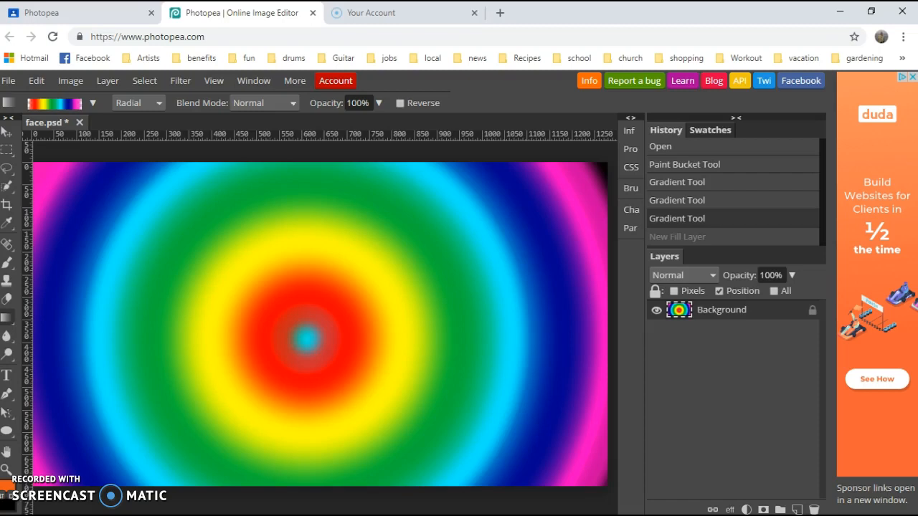
right_click(6, 169)
right_click(6, 223)
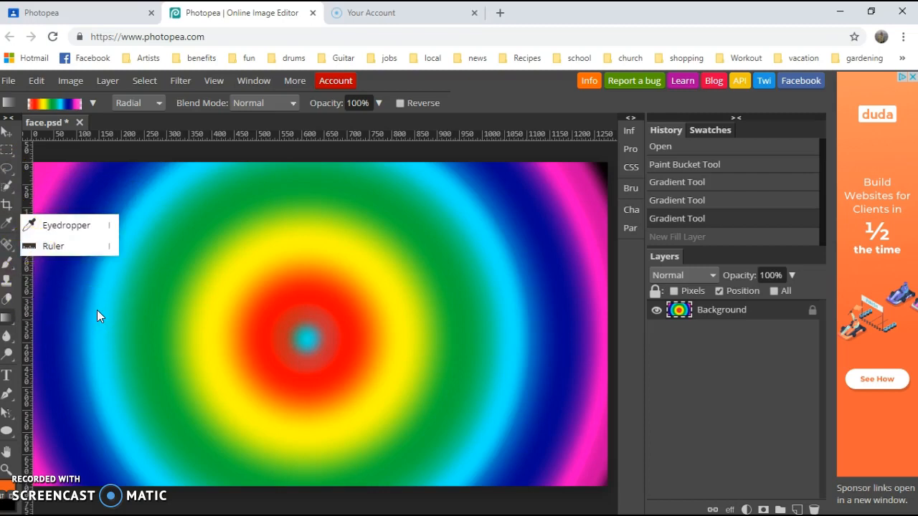
left_click(48, 387)
Step: Activate the Ellipse tool for drawing filled vector shapes
left_click(7, 431)
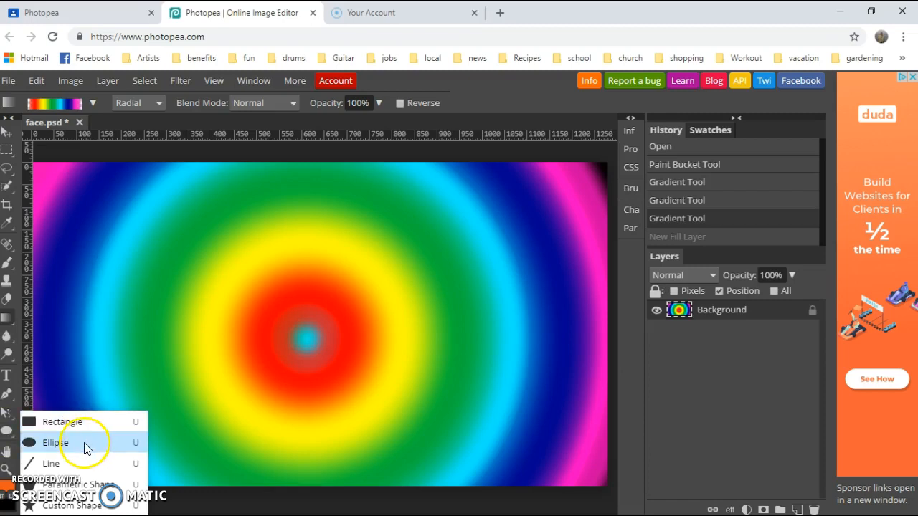
left_click(86, 506)
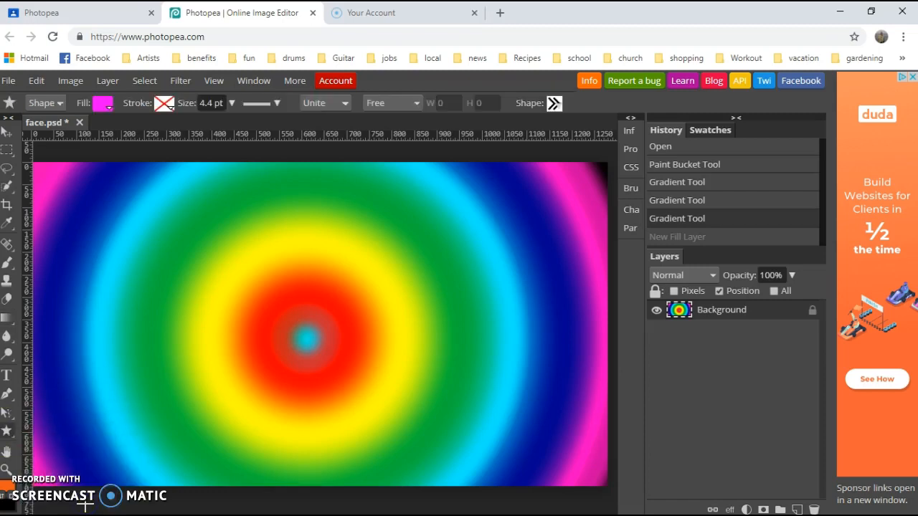
left_click(7, 431)
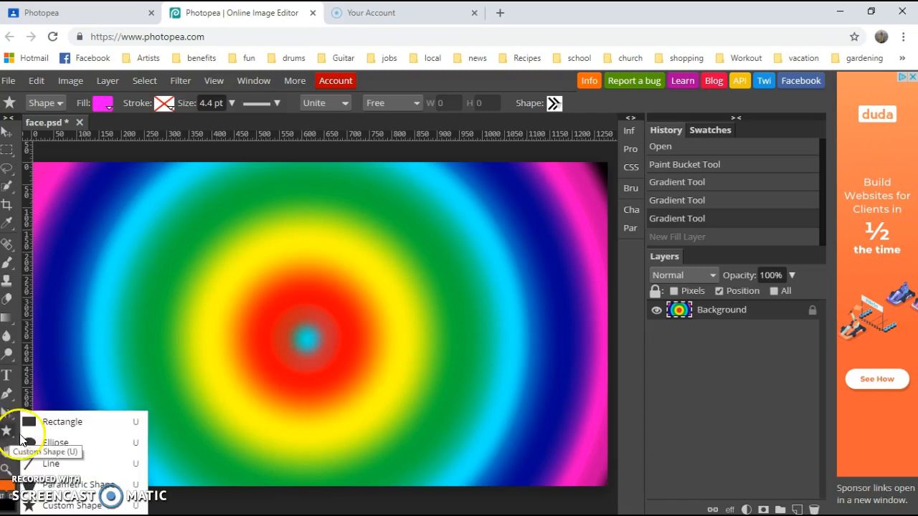
left_click(63, 445)
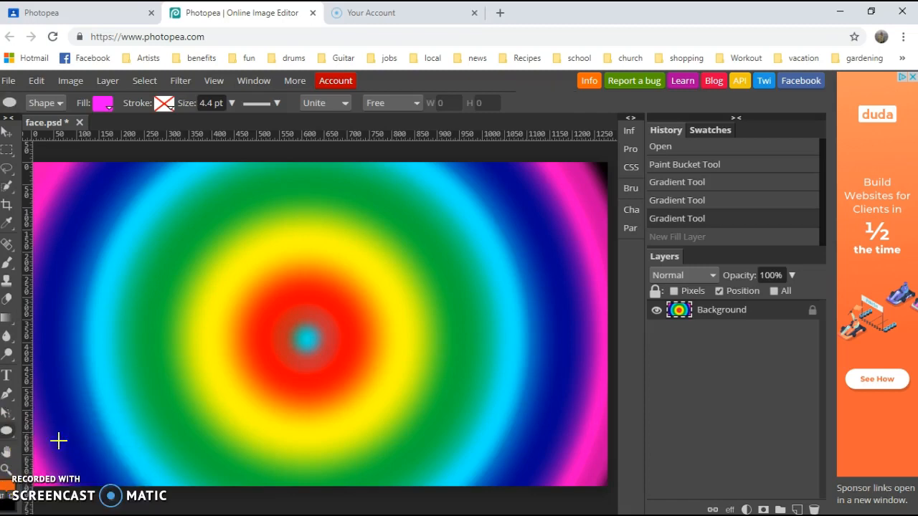
left_click(7, 430)
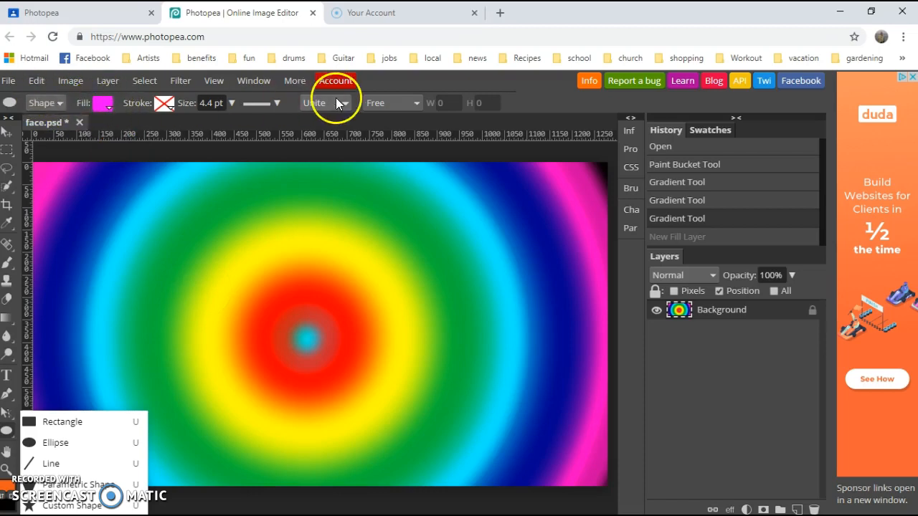
Step: Set the shape fill to green and draw a circle slightly below and right of the rainbow's centre
left_click(107, 108)
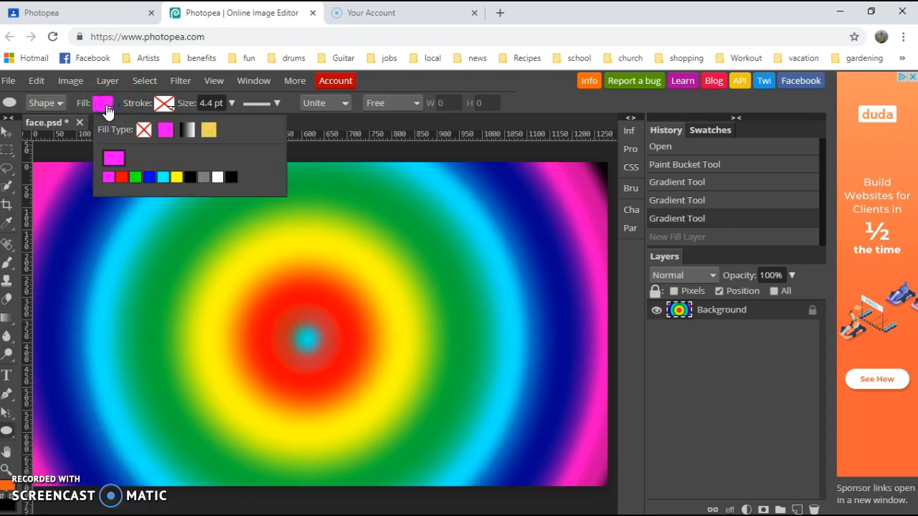
left_click(135, 180)
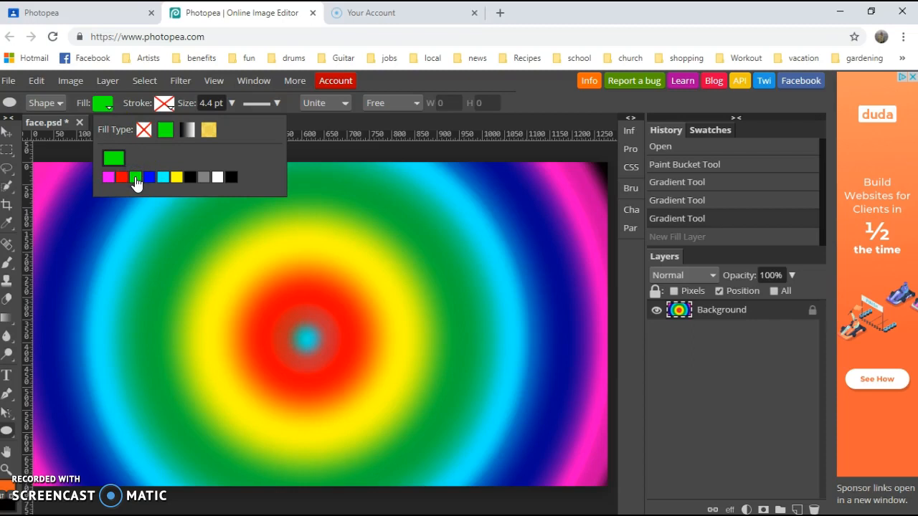
left_click(102, 105)
left_click(102, 105)
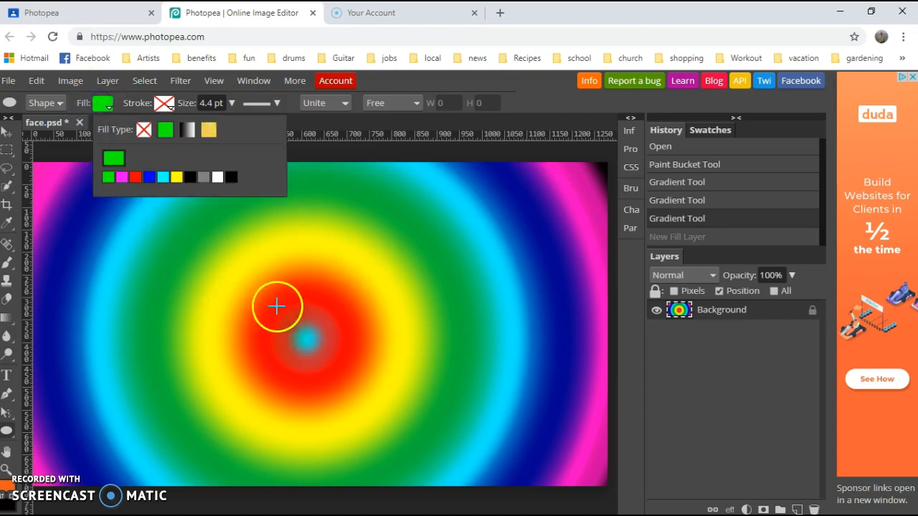
left_click_drag(274, 301, 376, 399)
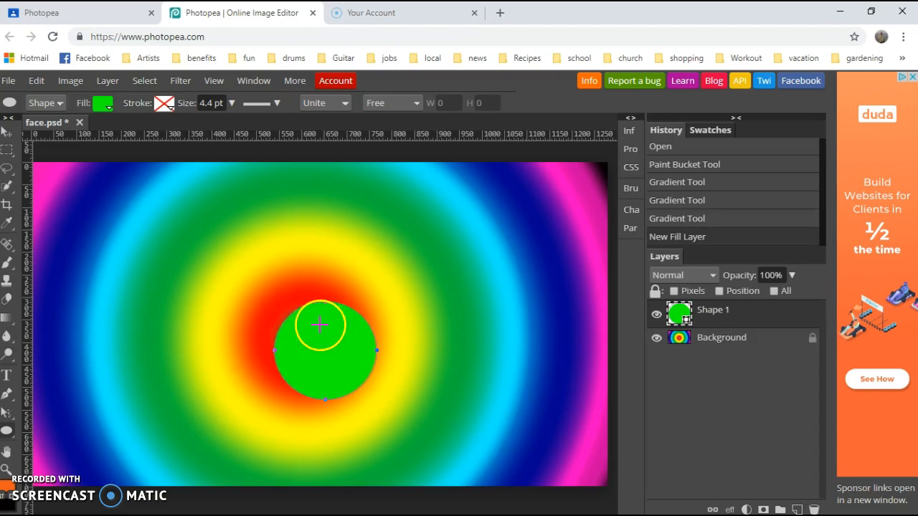
Step: Recolour the green circle magenta, then undo both the recolouring and the circle itself
left_click(102, 105)
left_click(122, 178)
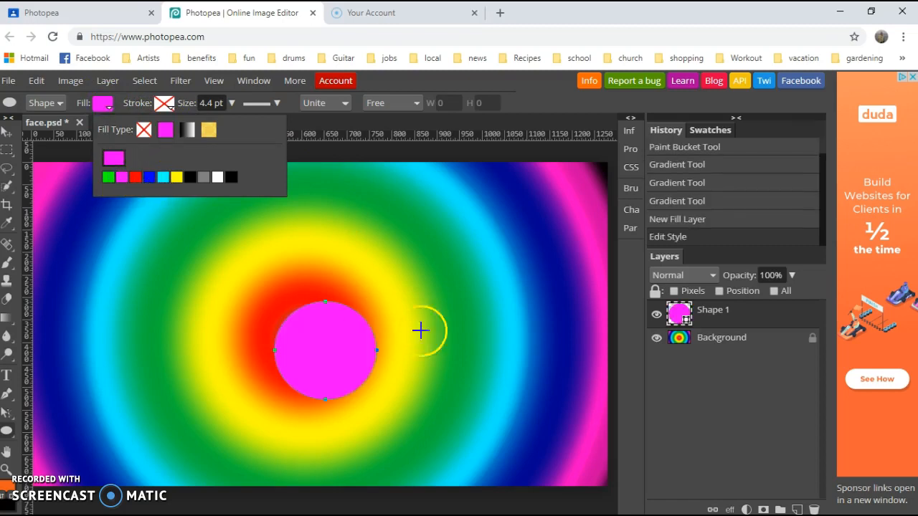
left_click(36, 81)
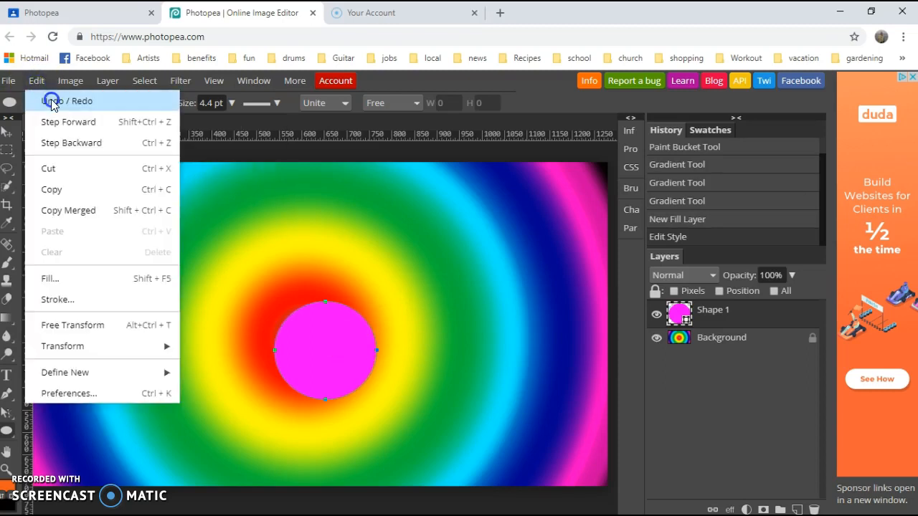
left_click(51, 99)
left_click(35, 81)
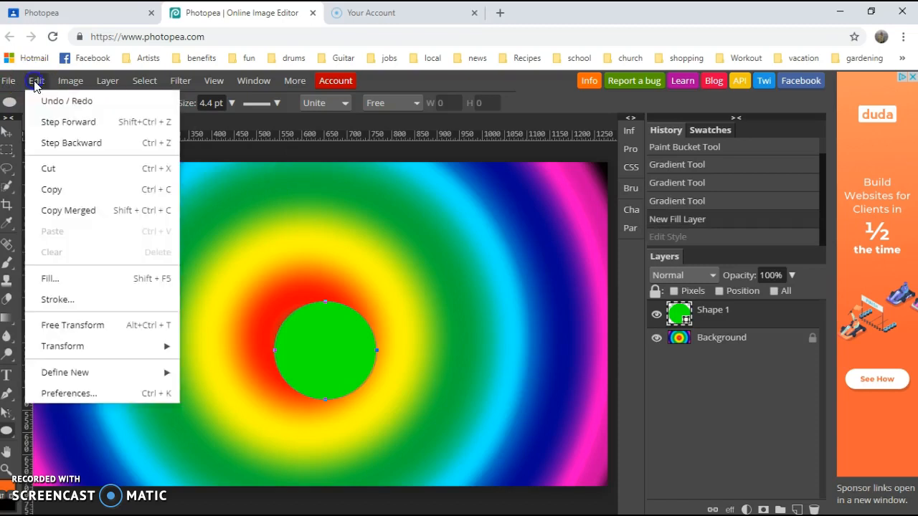
left_click(61, 148)
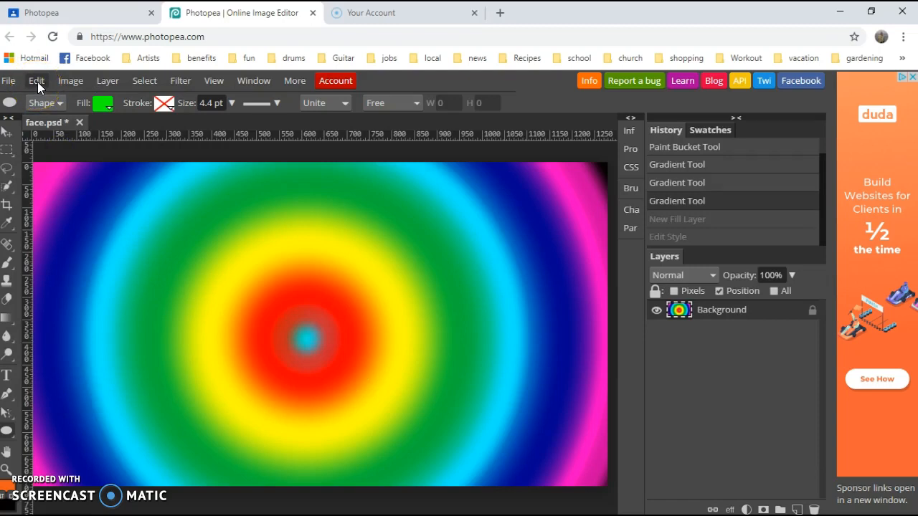
left_click(38, 82)
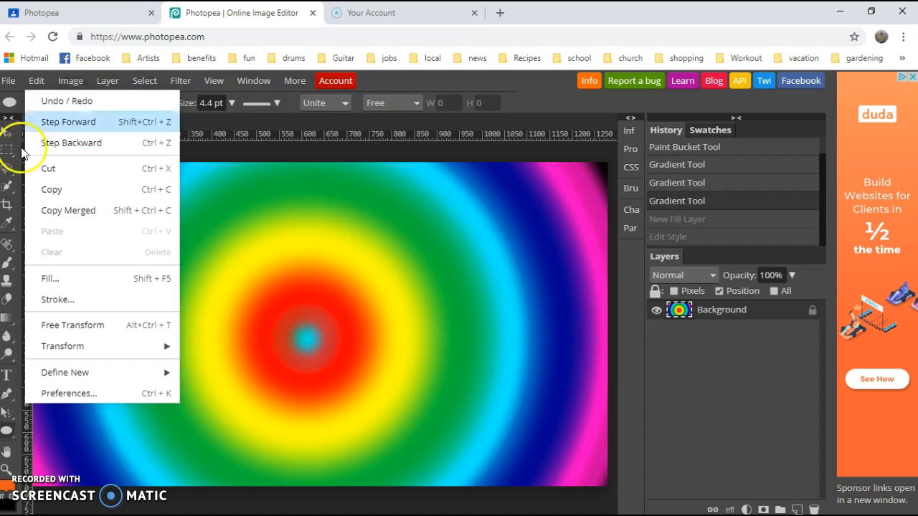
Step: Draw a magenta-filled circle about 240 px across, slightly below and right of the rainbow's centre
mouse_move(4, 436)
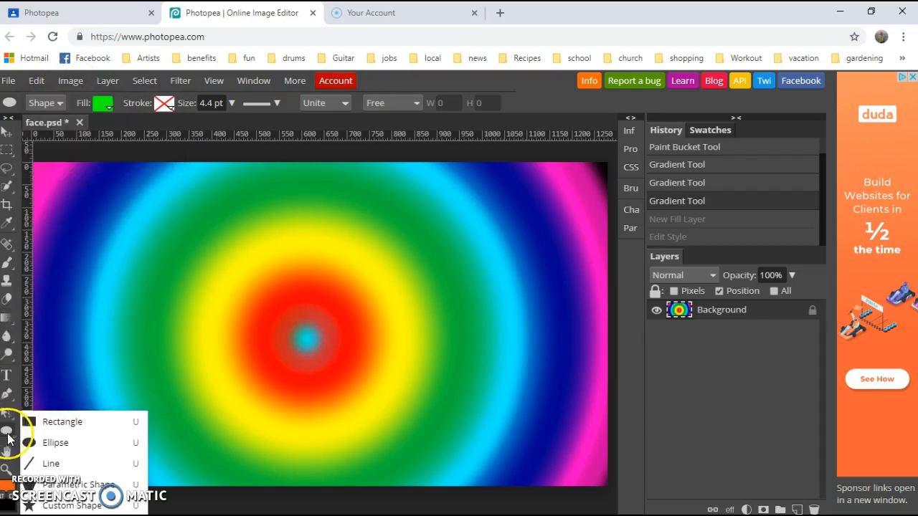
left_click(104, 105)
left_click(122, 177)
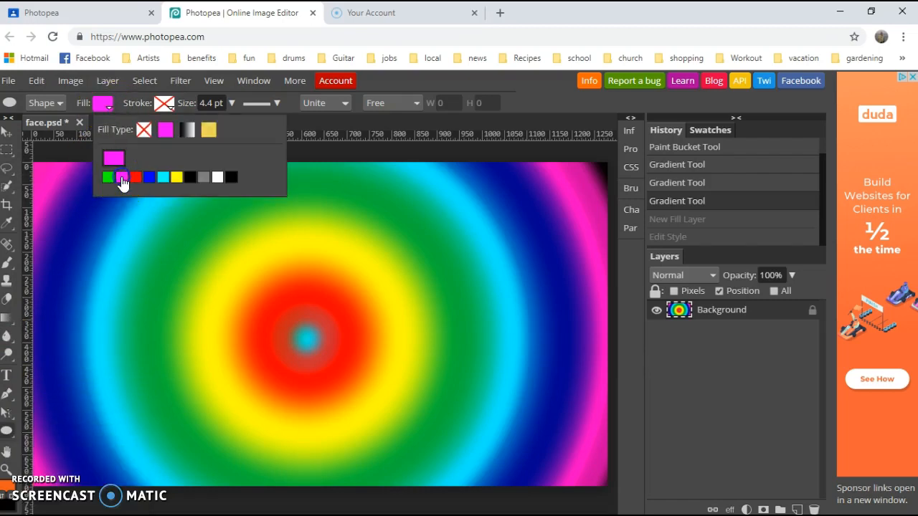
left_click_drag(271, 302, 377, 408)
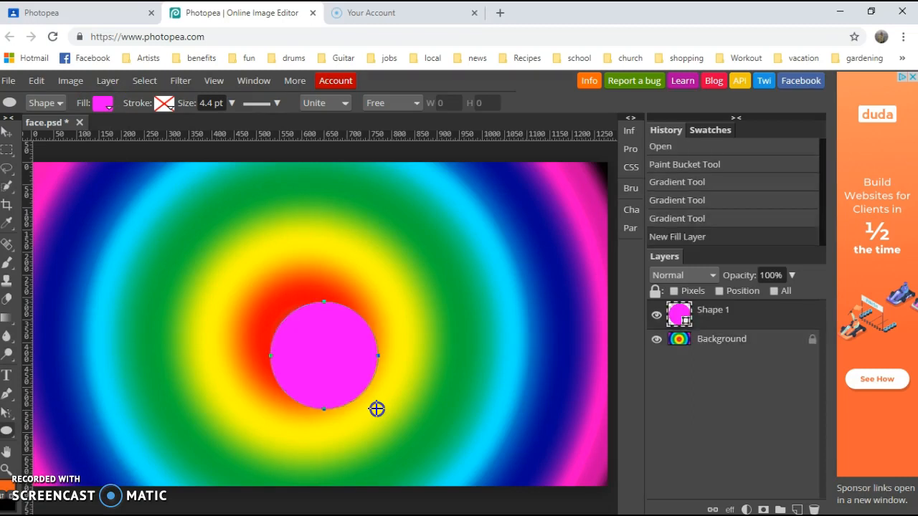
Step: Move the magenta circle so that it sits centred on the rainbow's middle
left_click(9, 134)
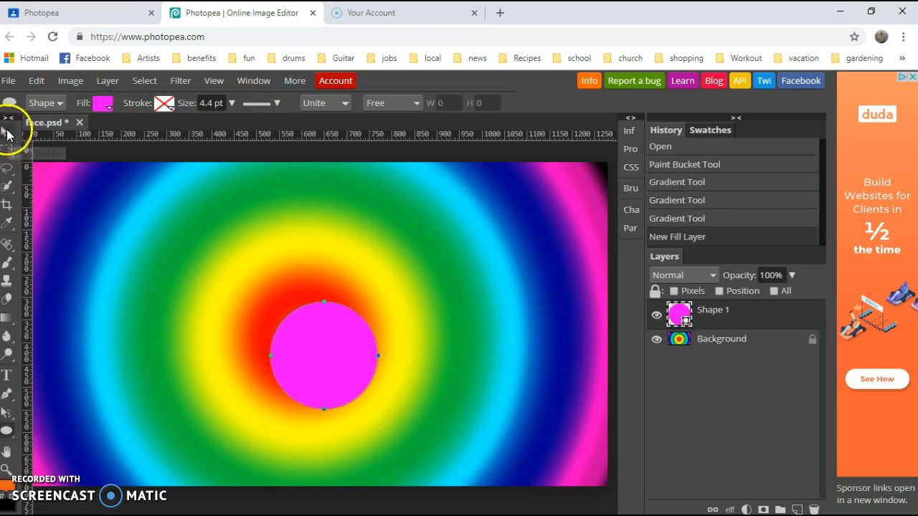
left_click(312, 345)
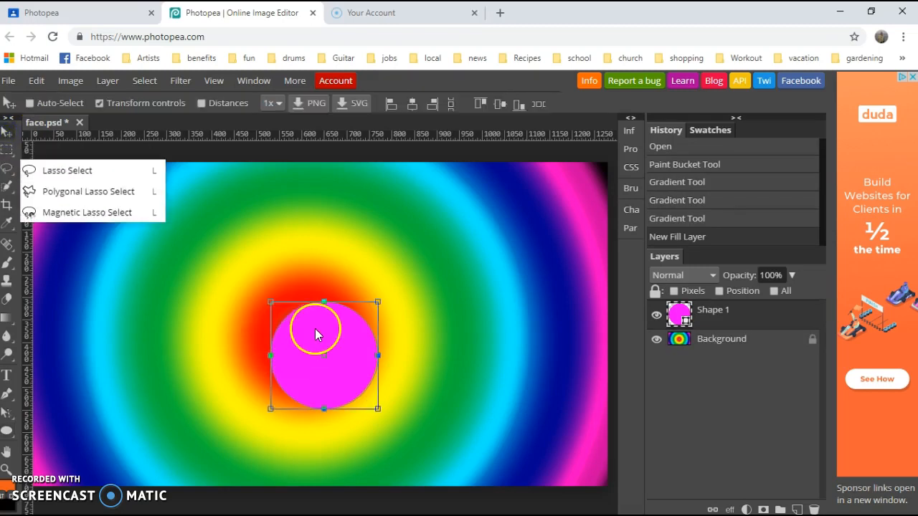
left_click_drag(315, 332, 298, 315)
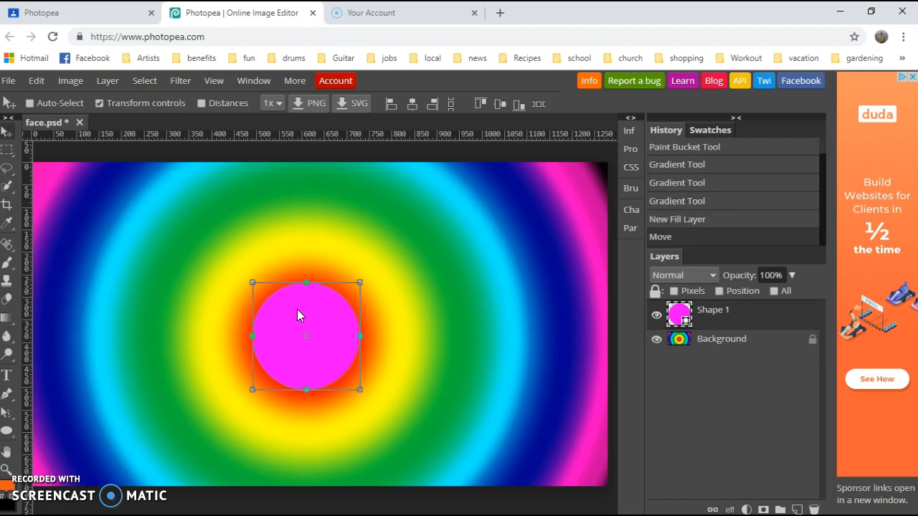
Step: Activate the Brush tool with the hard round tip at size 24 px and 100% hardness
left_click(9, 224)
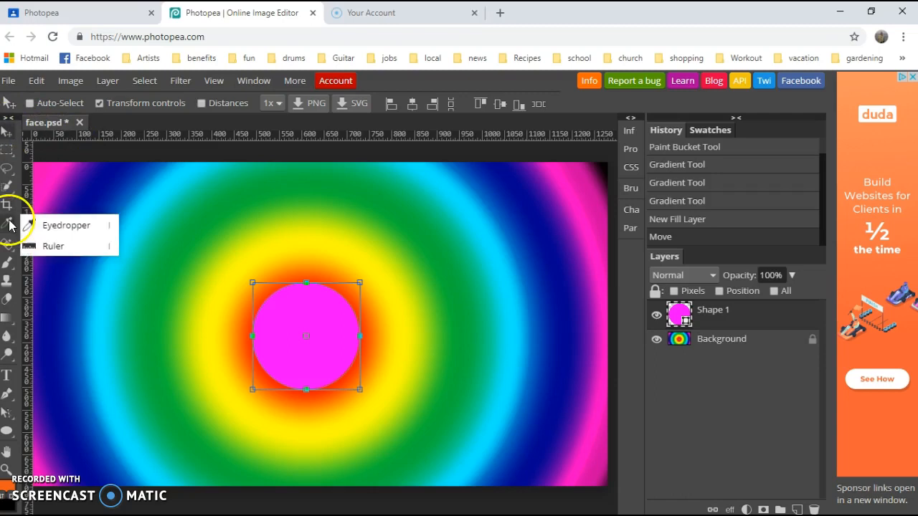
left_click(6, 262)
left_click(55, 266)
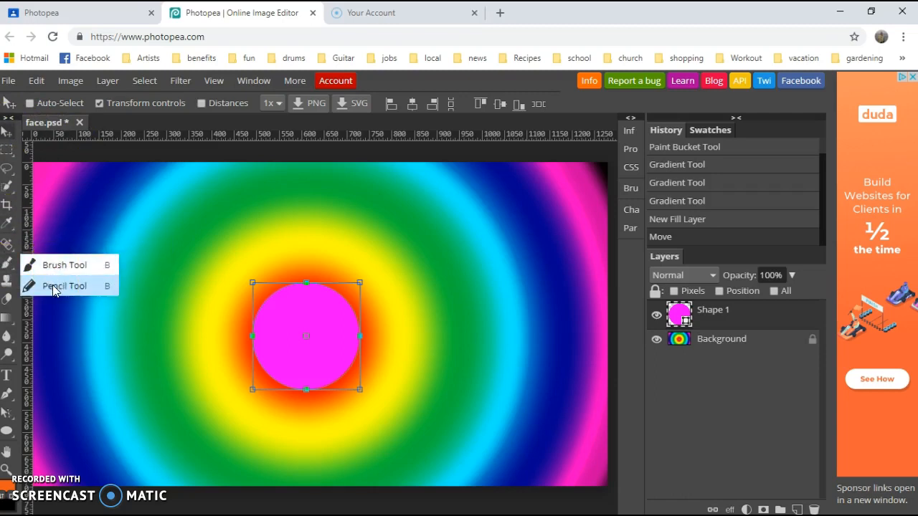
left_click(50, 264)
left_click(10, 155)
left_click(32, 107)
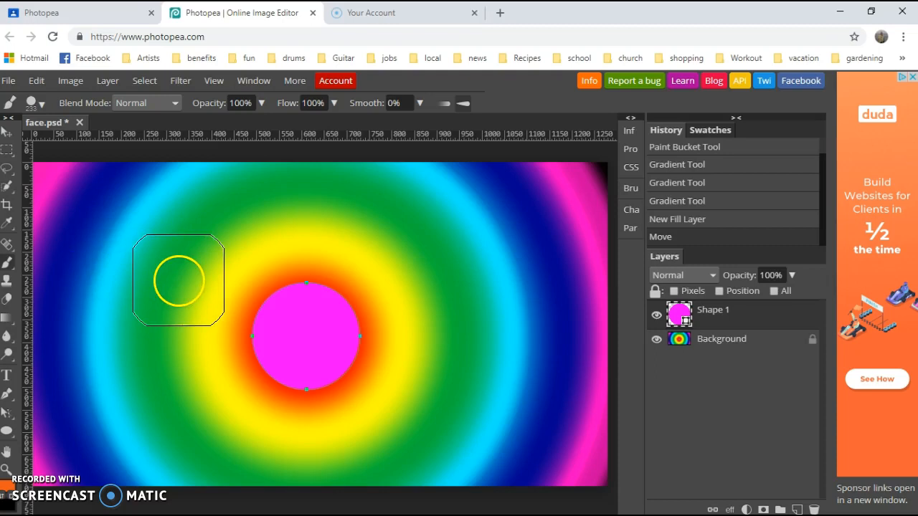
left_click(42, 105)
left_click(64, 192)
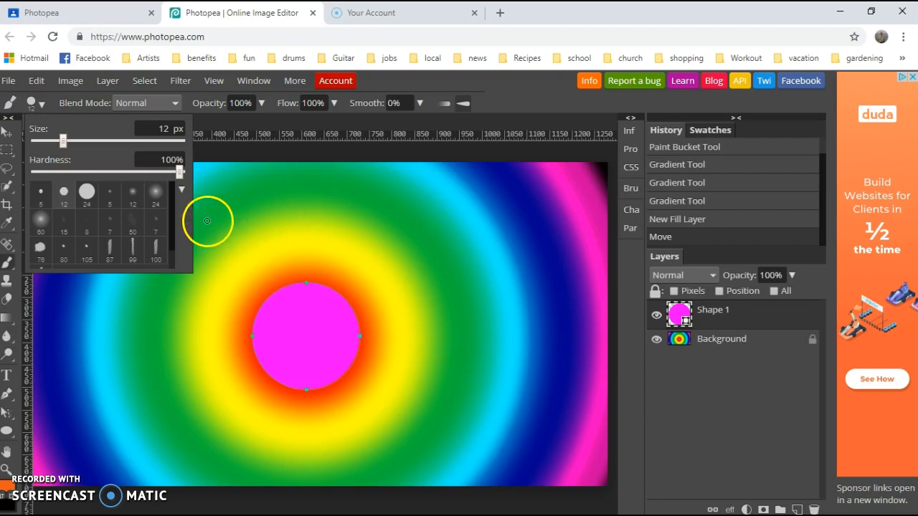
left_click(8, 186)
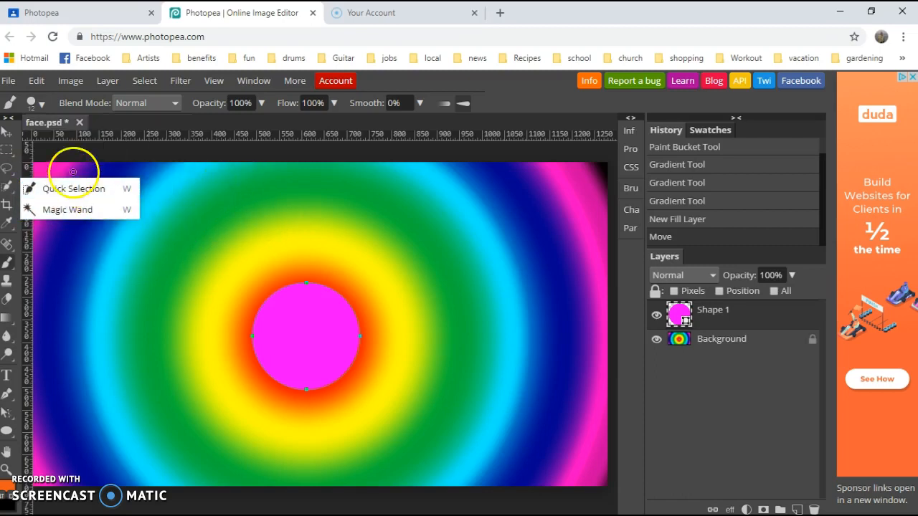
left_click(40, 106)
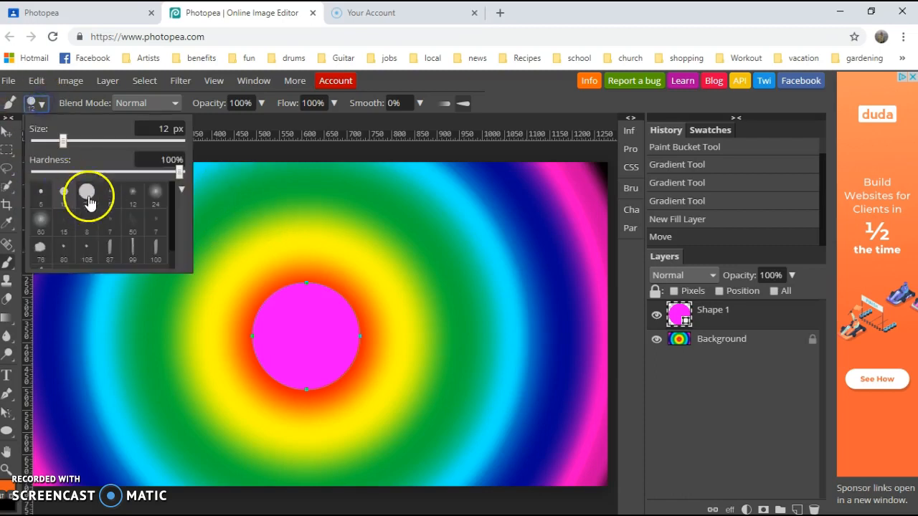
left_click(86, 192)
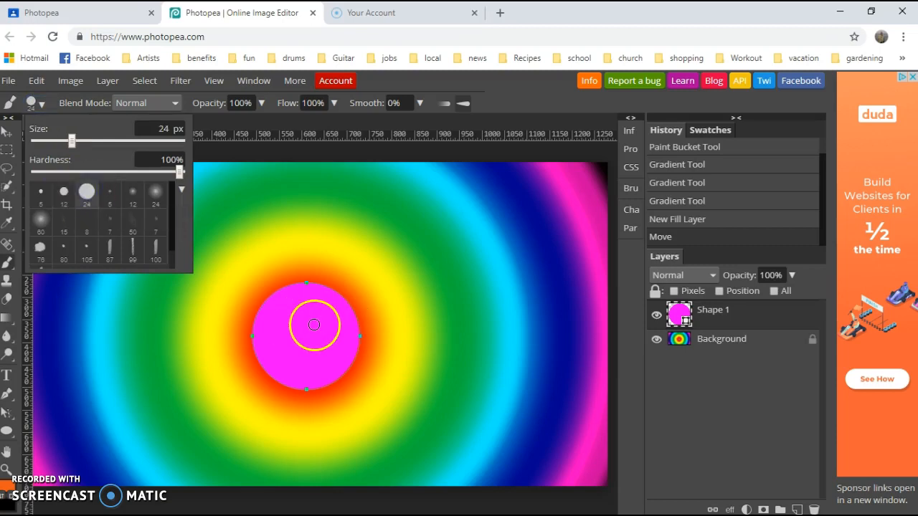
Step: Set the foreground colour to a dark blue with hue 250° for the brush
right_click(8, 395)
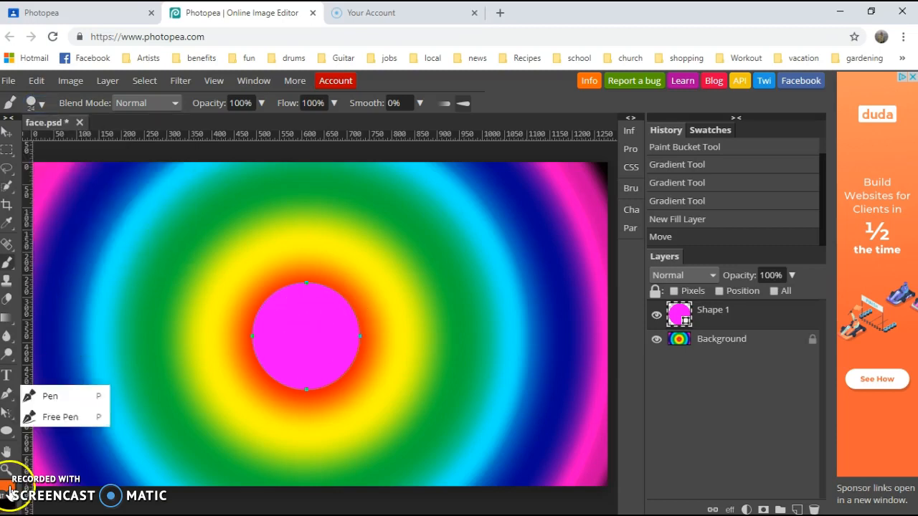
left_click(7, 489)
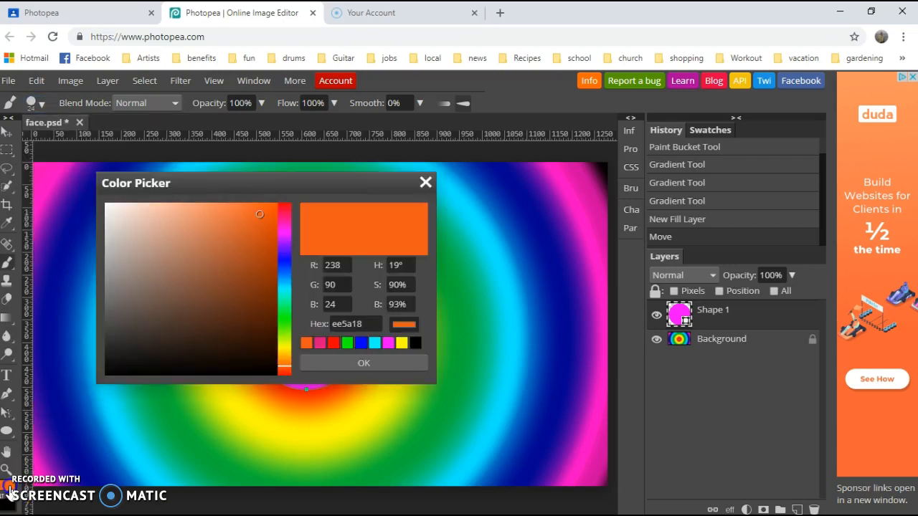
left_click(284, 255)
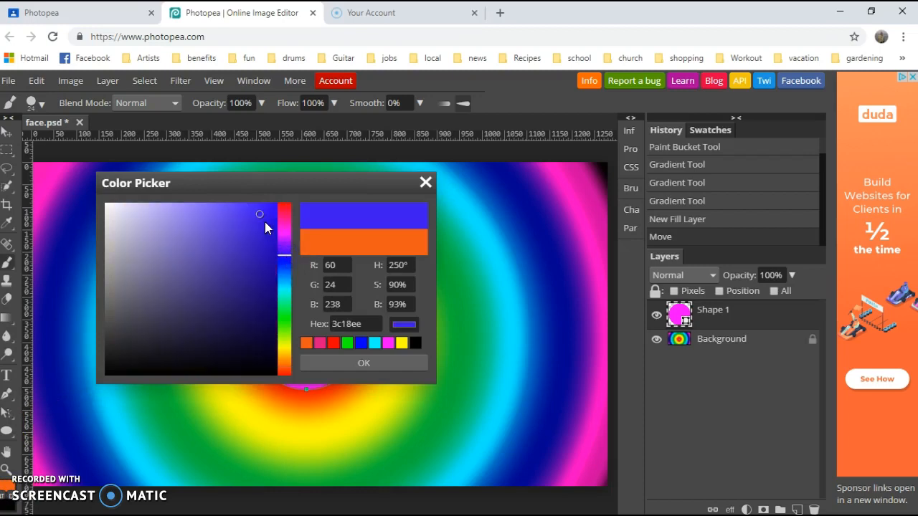
left_click_drag(260, 216, 264, 295)
left_click(364, 362)
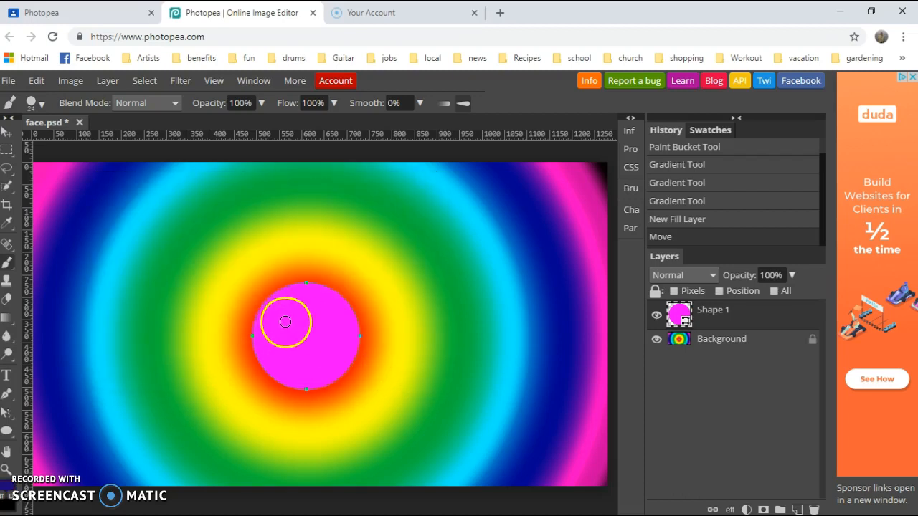
Step: Try to paint a dab on the magenta circle's upper-left part, then hide and show the Shape 1 layer
left_click(283, 321)
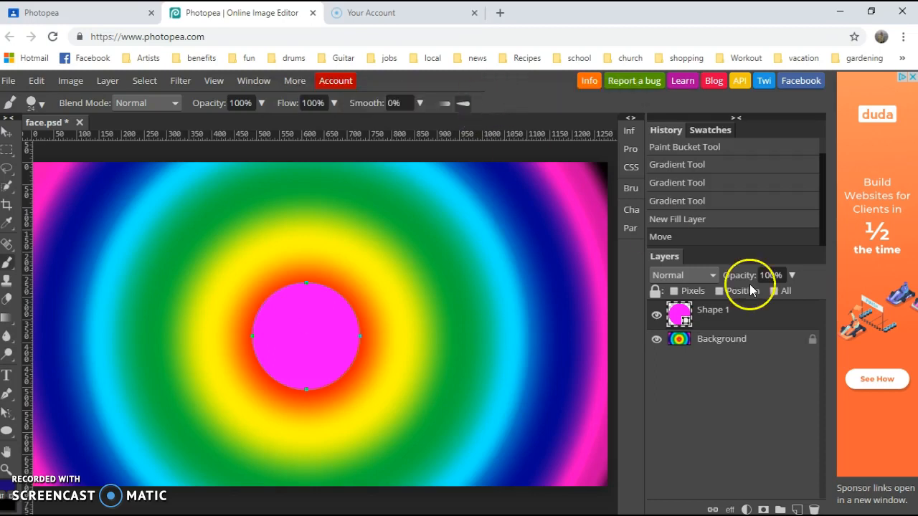
left_click(657, 317)
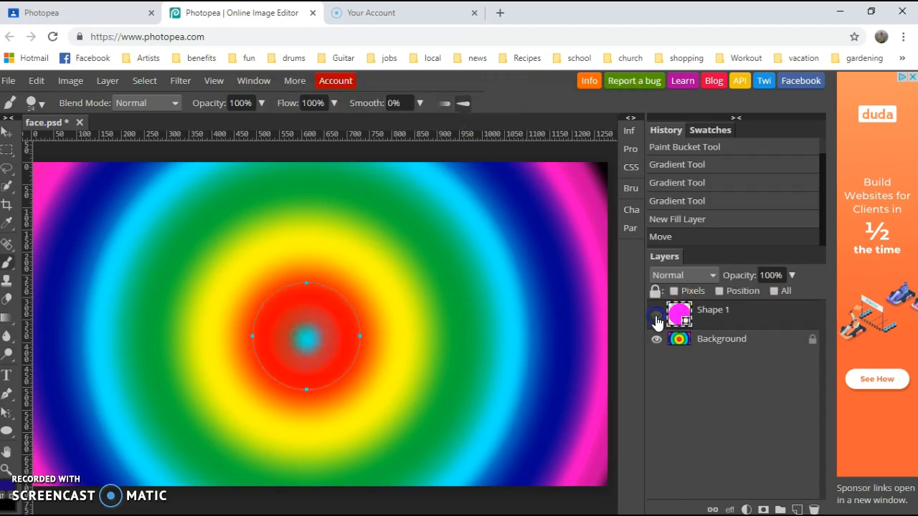
left_click(657, 316)
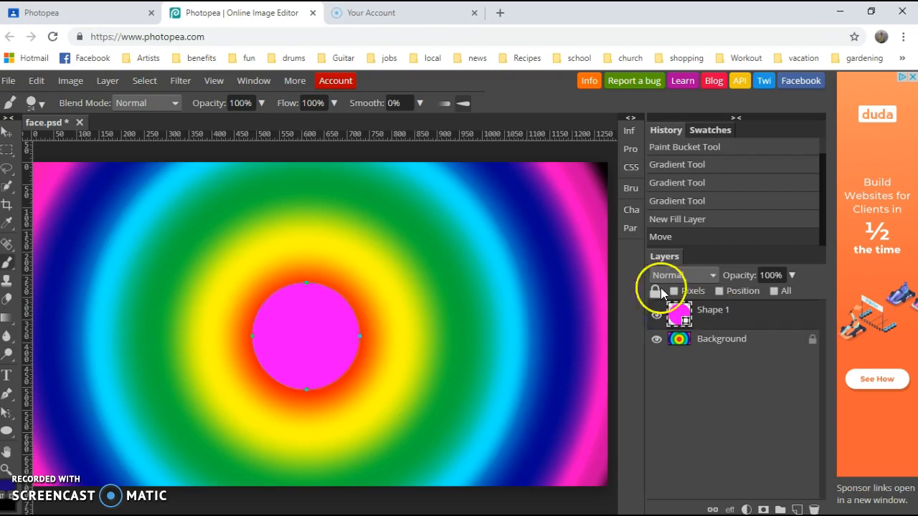
Step: Merge the Shape 1 layer down into the Background layer
left_click(106, 82)
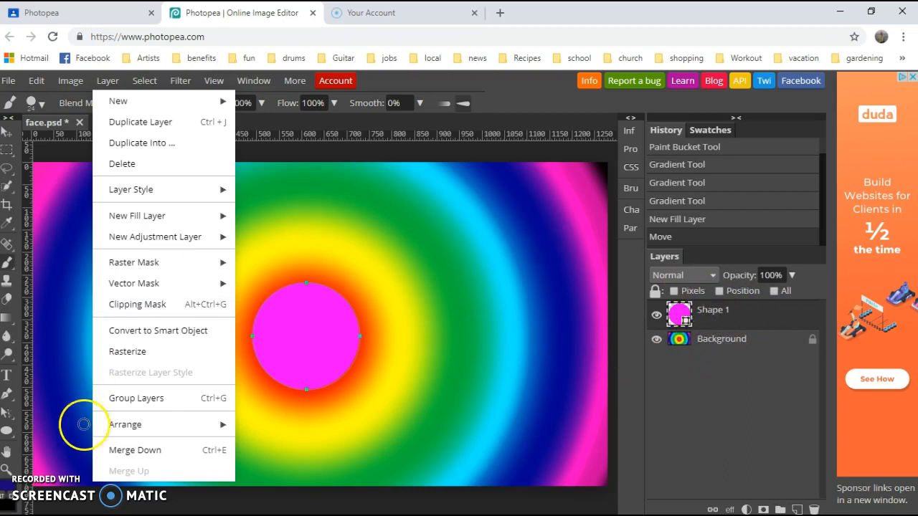
mouse_move(135, 433)
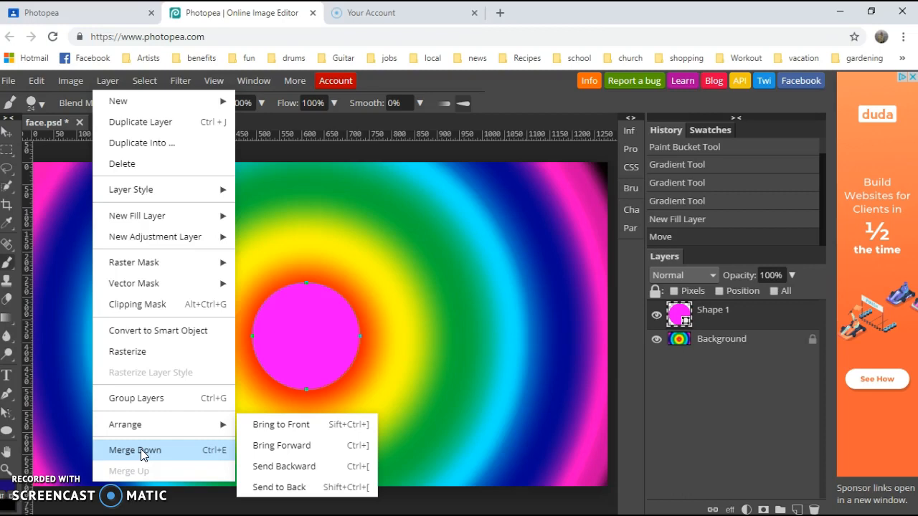
left_click(141, 449)
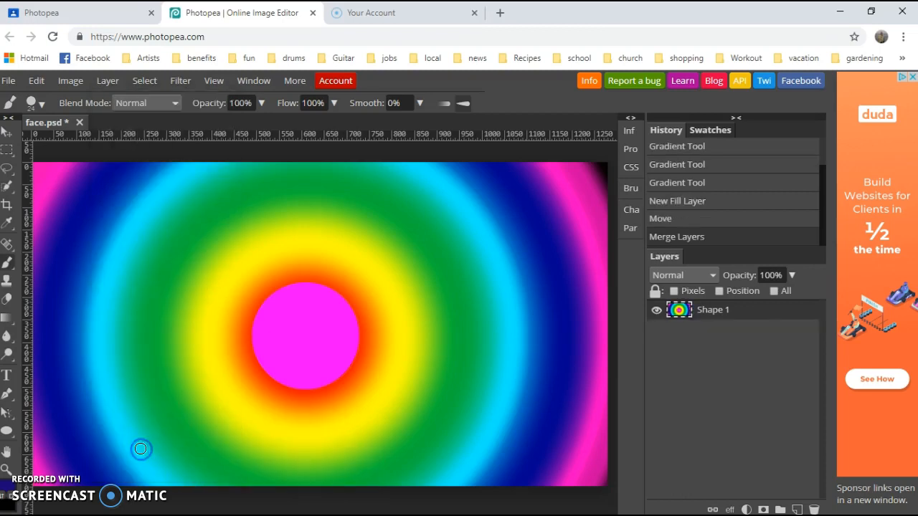
Step: Paint two dark blue round eyes and a curved smile on the magenta circle with the Brush tool
left_click(280, 324)
key("]")
key("]")
key("]")
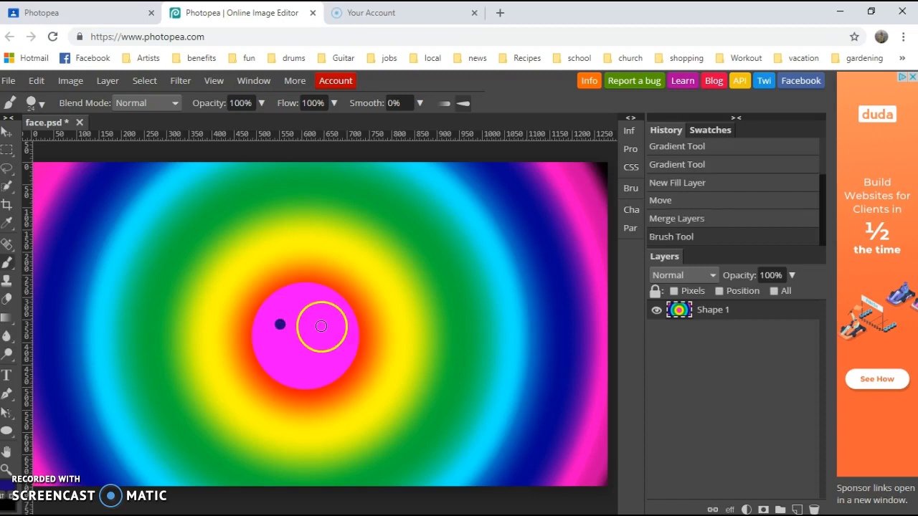
left_click(320, 324)
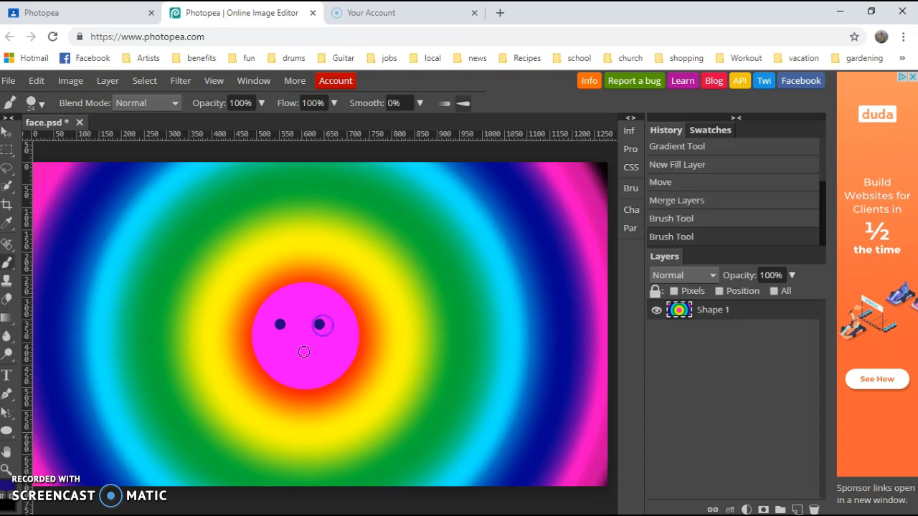
left_click(275, 357)
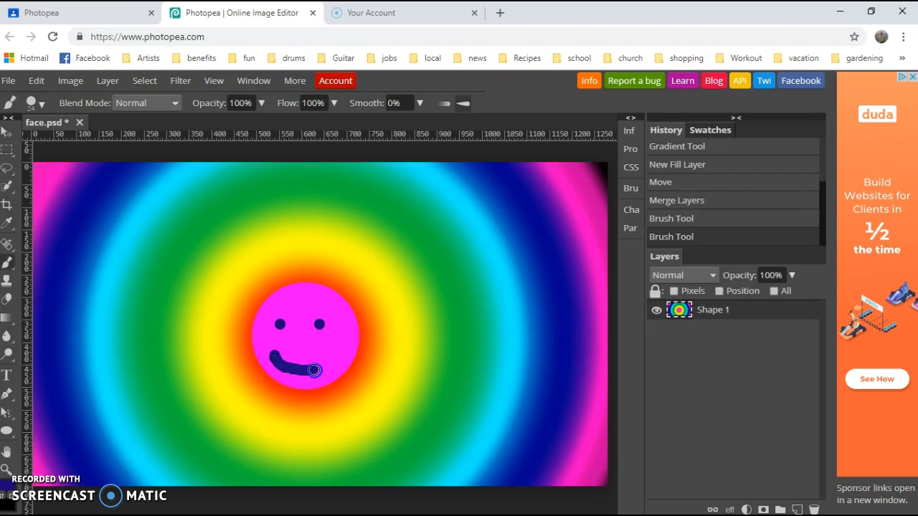
left_click_drag(326, 357, 332, 359)
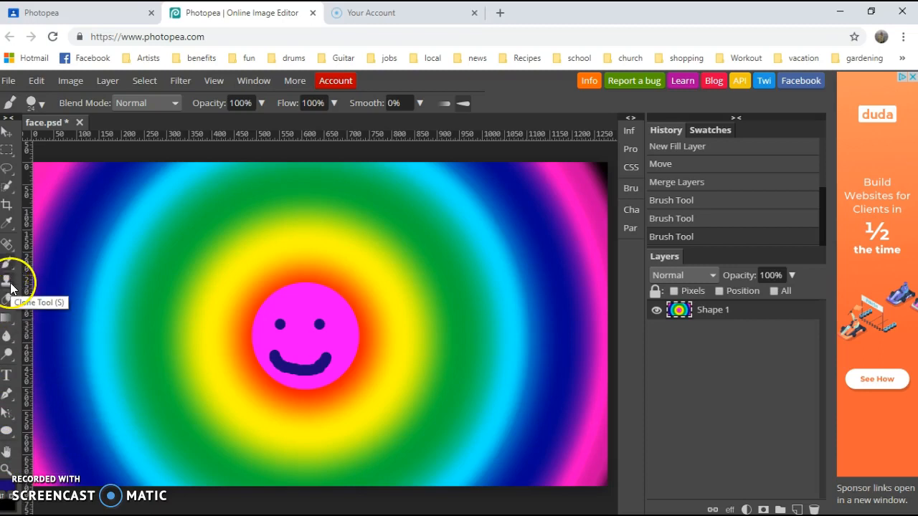
Step: Smudge rays outward from the face at 50% strength, across the rainbow's right side and below the circle
mouse_move(8, 337)
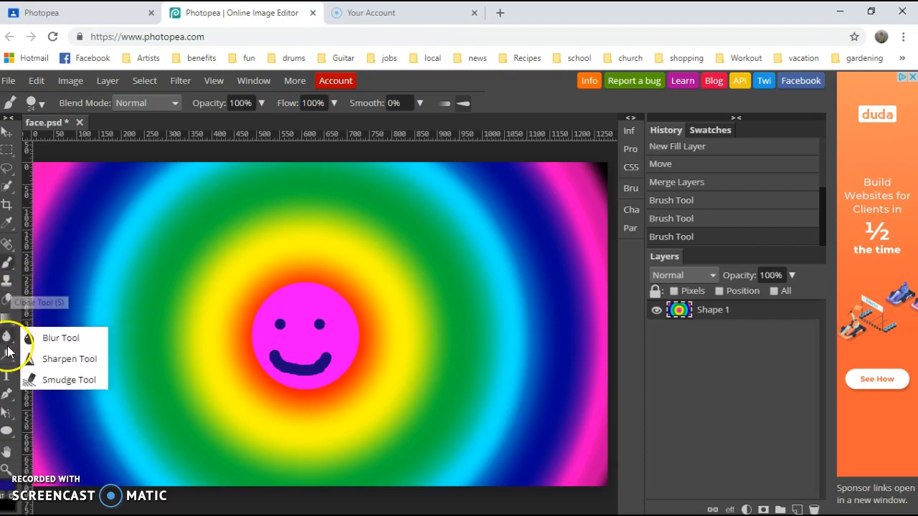
left_click(65, 382)
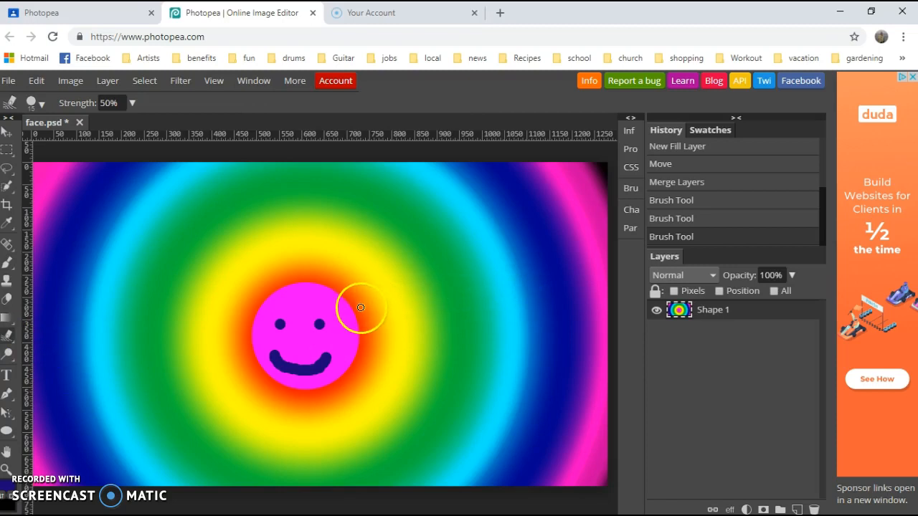
left_click_drag(361, 308, 448, 258)
left_click_drag(567, 219, 578, 215)
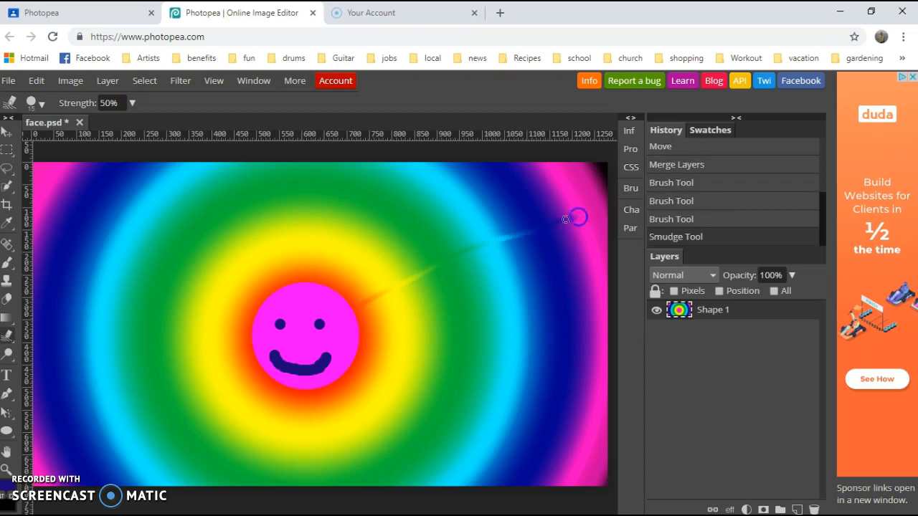
left_click_drag(370, 345, 582, 346)
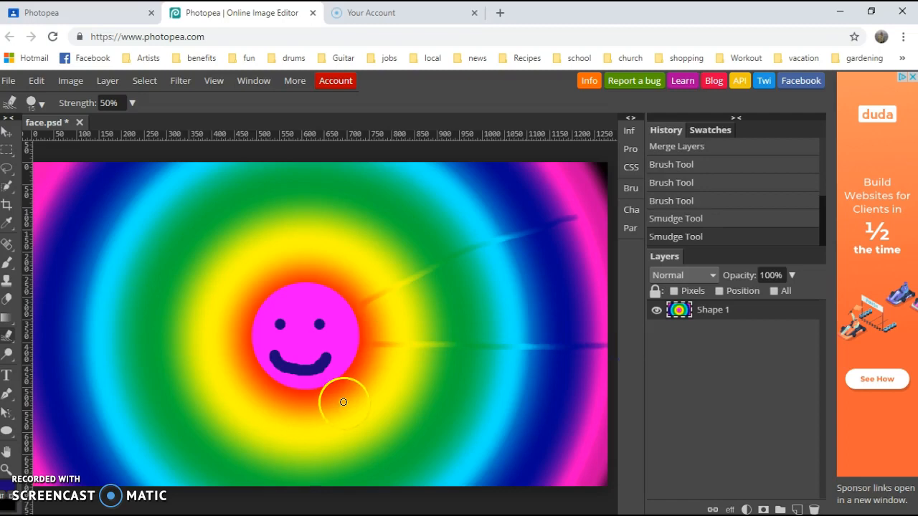
left_click_drag(346, 390, 518, 476)
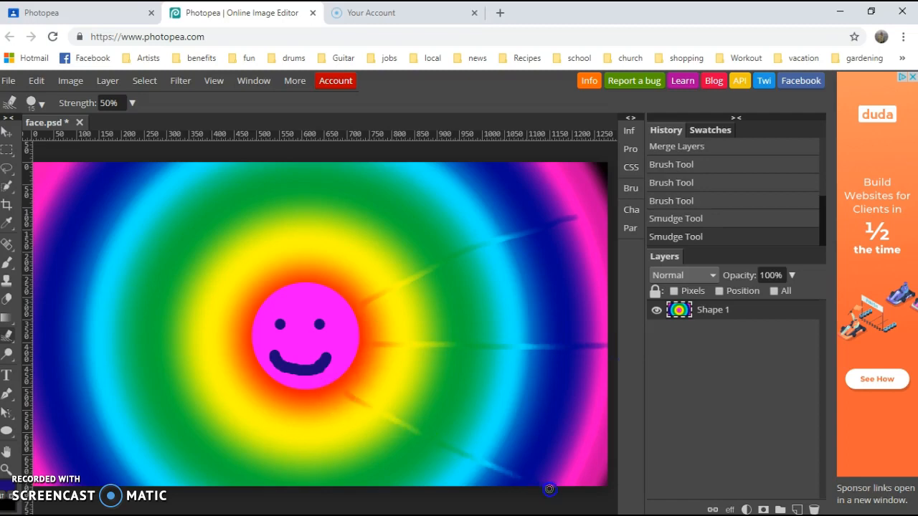
left_click_drag(307, 399, 308, 483)
mouse_move(248, 409)
left_mouse_down()
mouse_move(194, 463)
mouse_move(155, 483)
left_mouse_up()
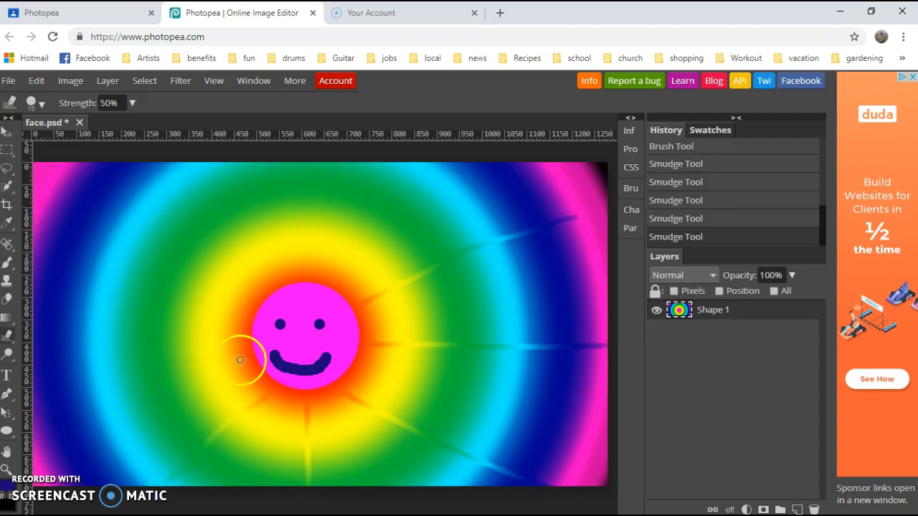
Step: Try two smudge rays on the rainbow left of the face, practise undo and redo, and undo both rays
left_click_drag(172, 373, 29, 398)
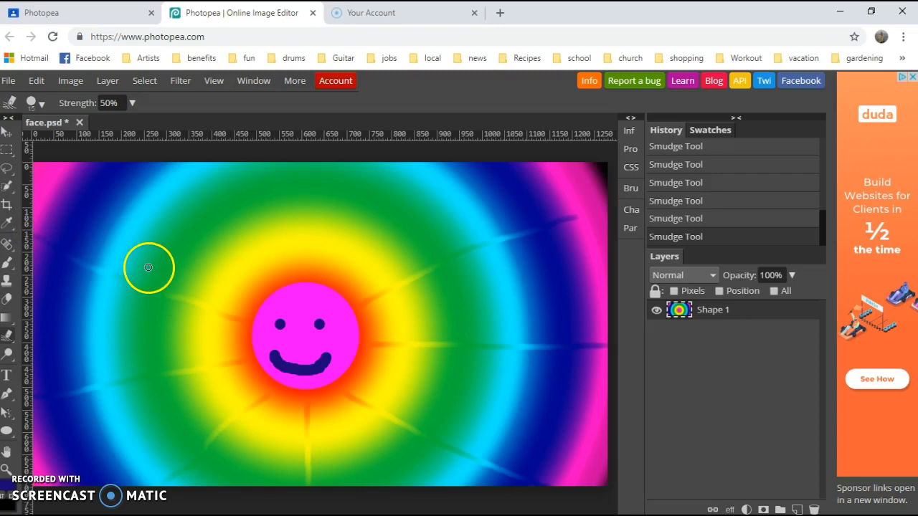
left_click(37, 81)
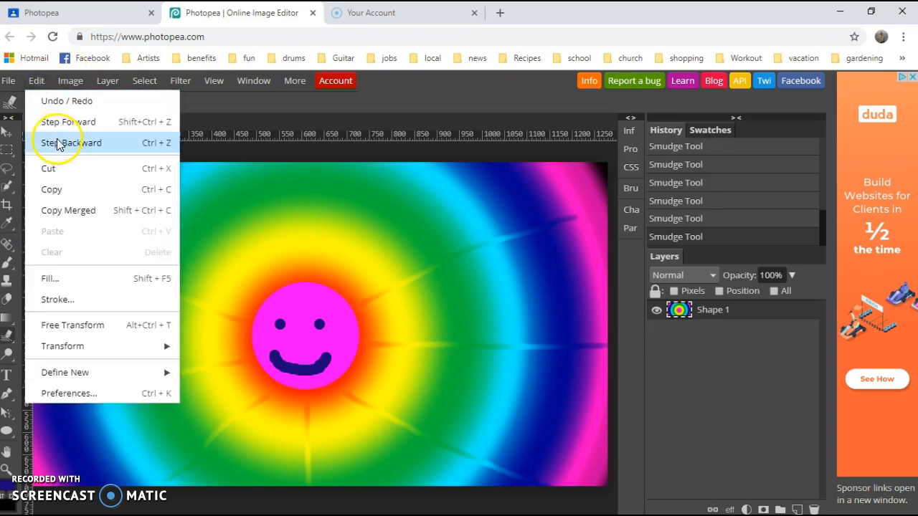
left_click(63, 101)
left_click(30, 82)
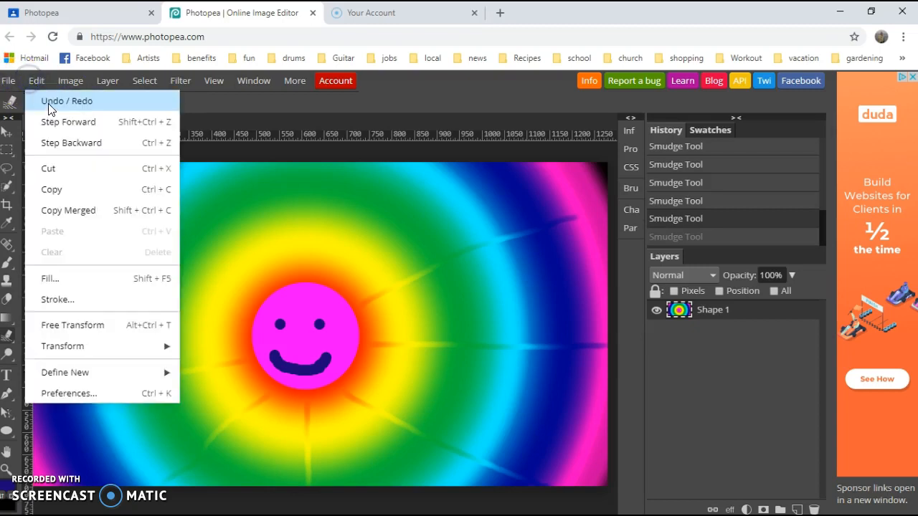
left_click(49, 101)
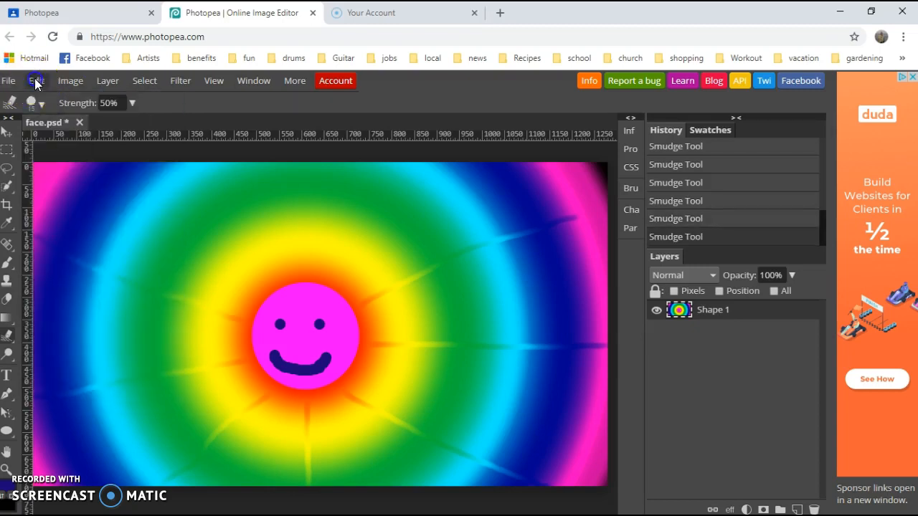
left_click(35, 80)
left_click(51, 141)
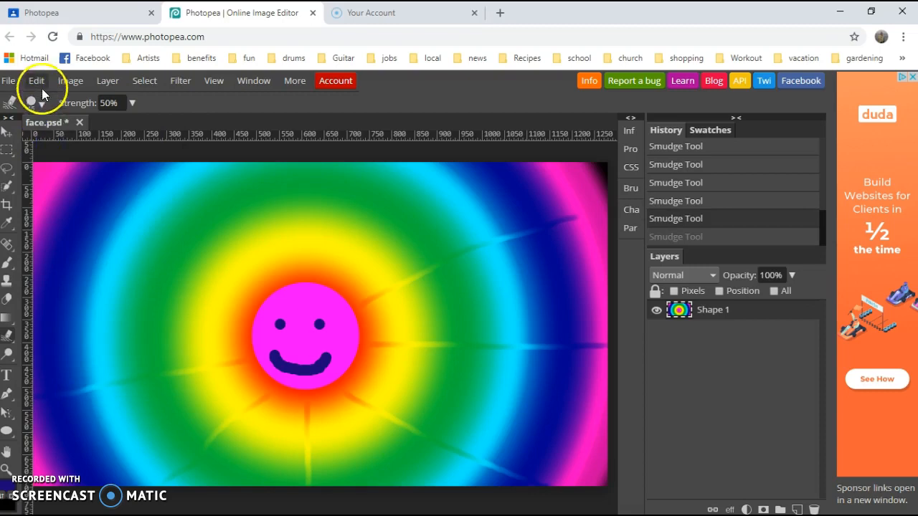
left_click(41, 83)
left_click(44, 97)
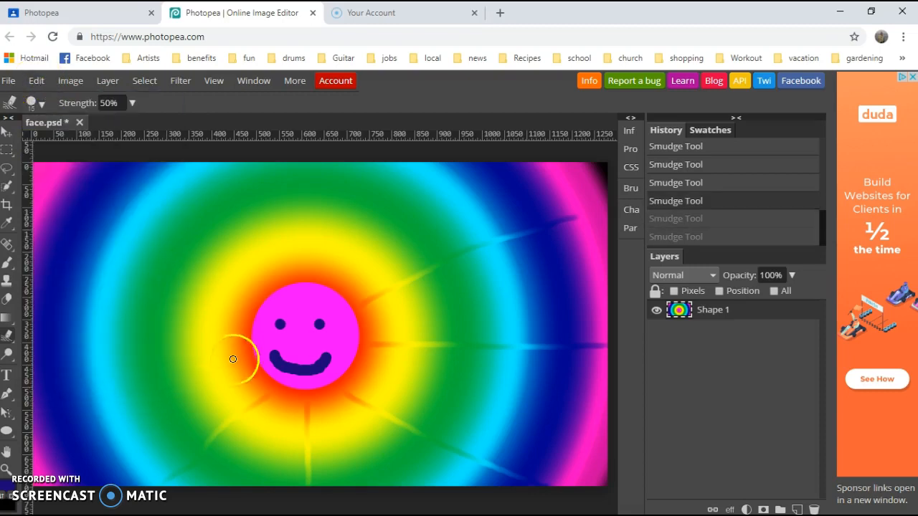
Step: Smudge the remaining rays outward from the face, two across the rainbow's left side and two above the circle
mouse_move(245, 362)
left_mouse_down()
mouse_move(48, 401)
mouse_move(143, 369)
left_mouse_up()
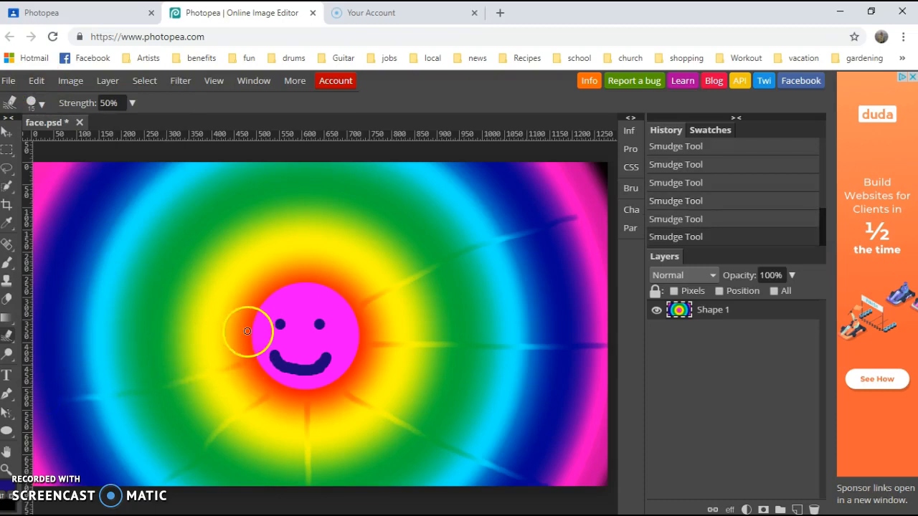
left_click_drag(247, 330, 123, 299)
left_click(8, 268)
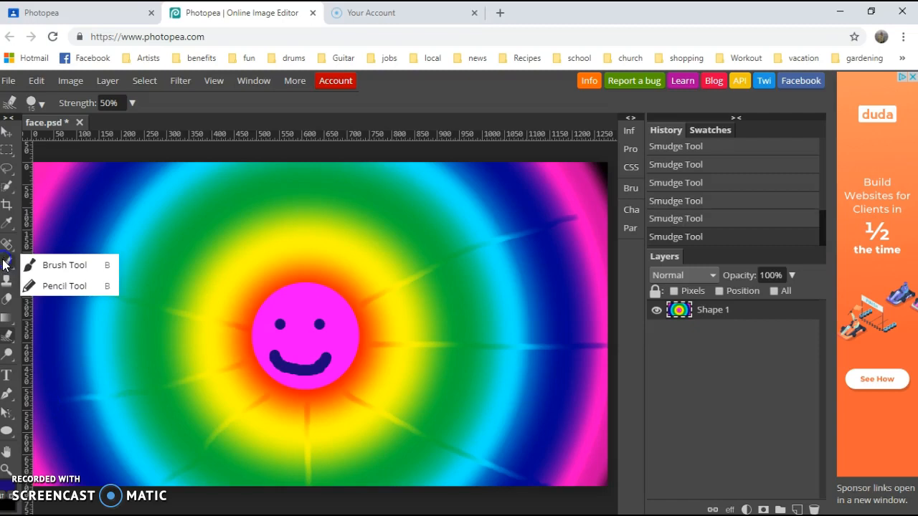
left_click(261, 290)
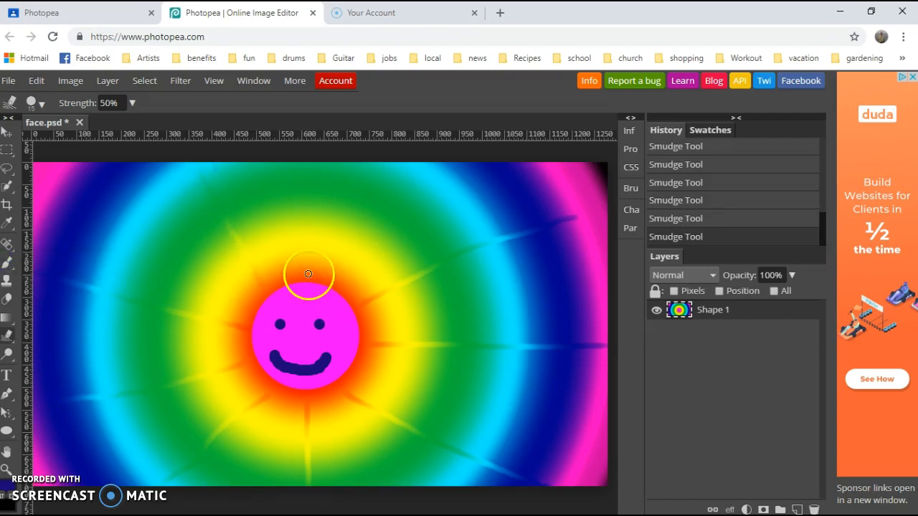
left_click_drag(321, 275, 347, 233)
left_click_drag(378, 165, 380, 165)
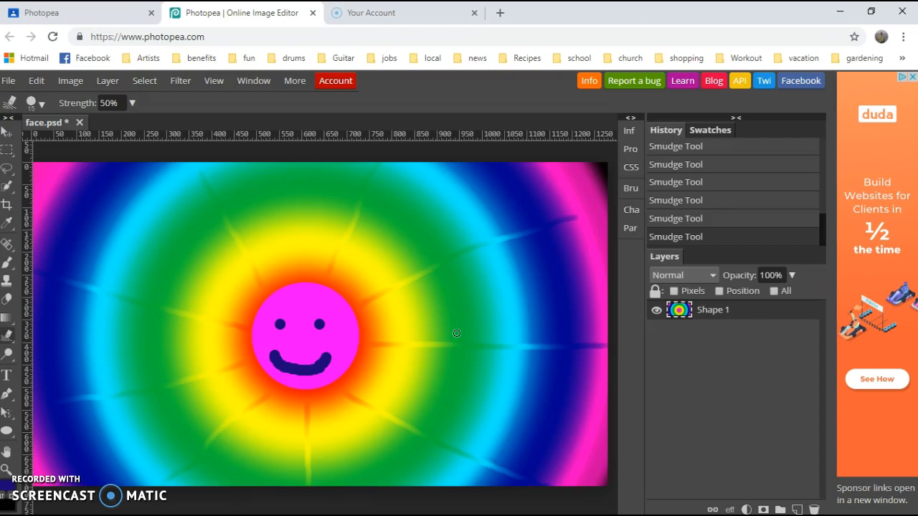
Step: Export the image as a JPG at 1280 × 720 px with 70% quality
left_click(9, 82)
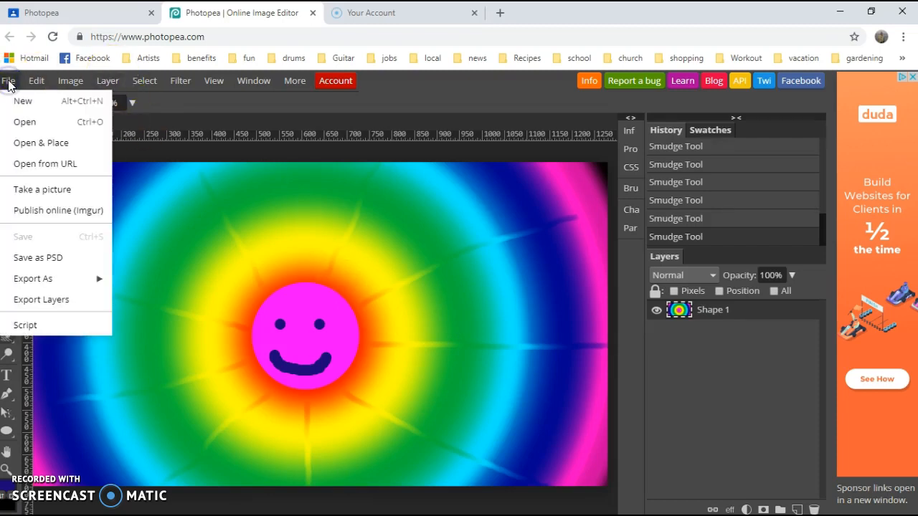
mouse_move(22, 283)
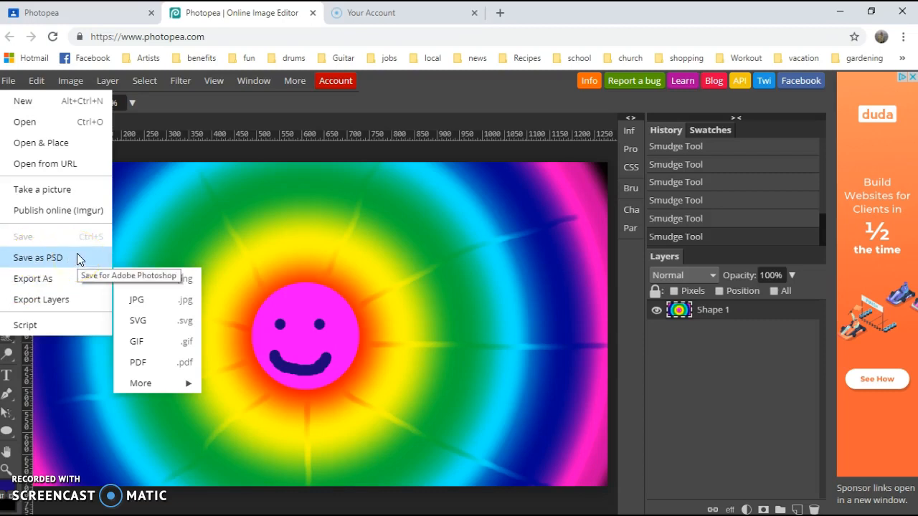
left_click(79, 278)
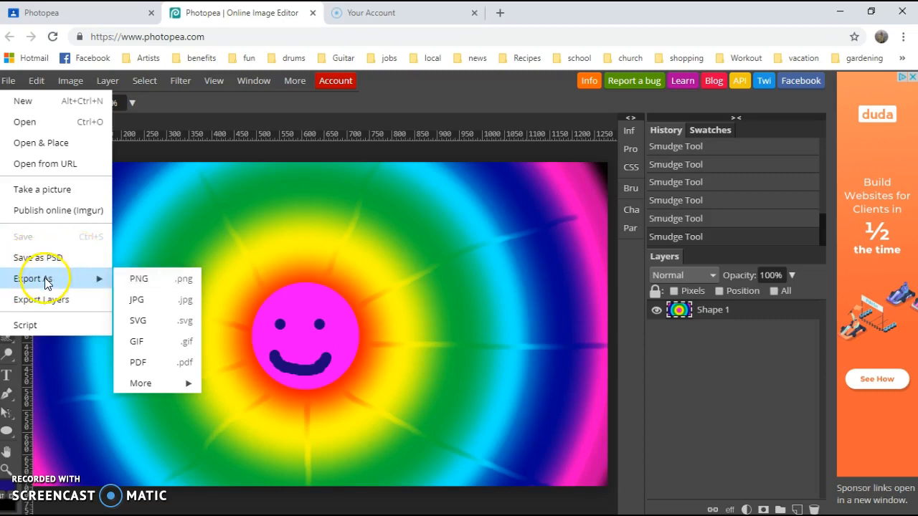
left_click(155, 301)
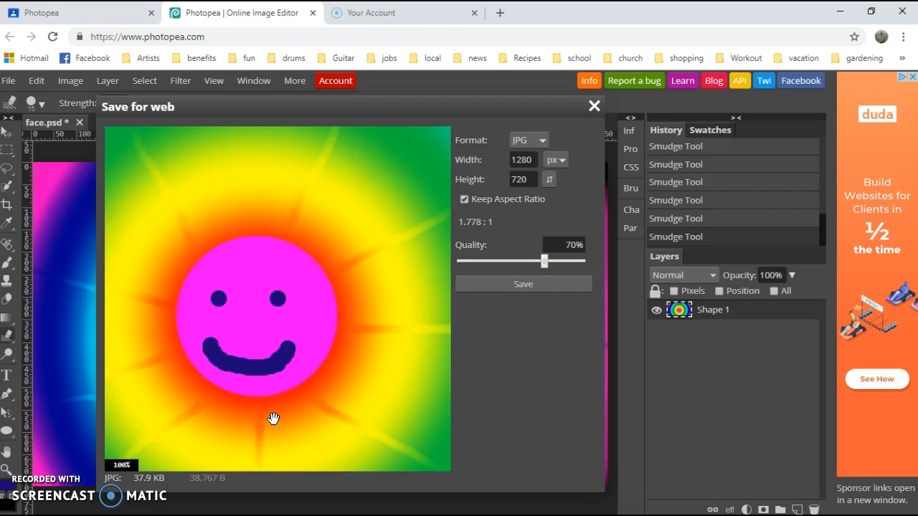
left_click(487, 287)
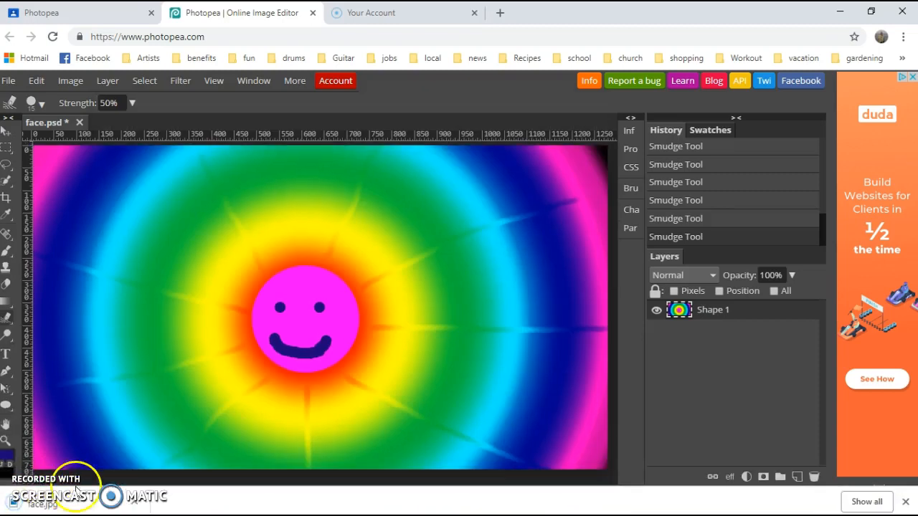
Step: Open the downloaded face.jpg in Photos and start saving a copy of it
left_click(45, 506)
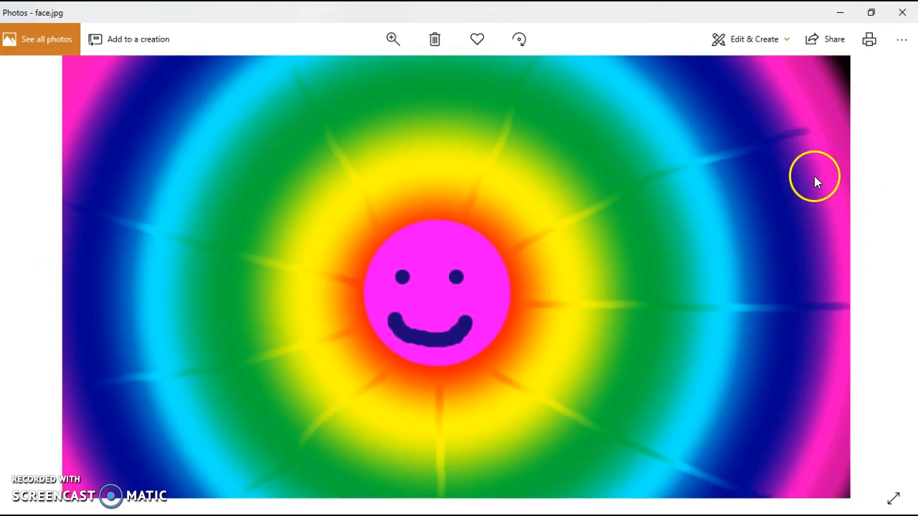
right_click(778, 184)
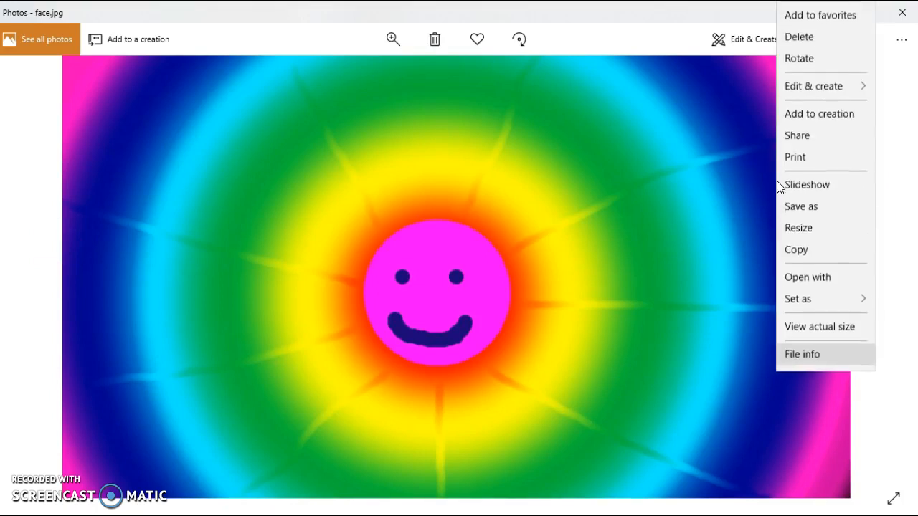
left_click(802, 215)
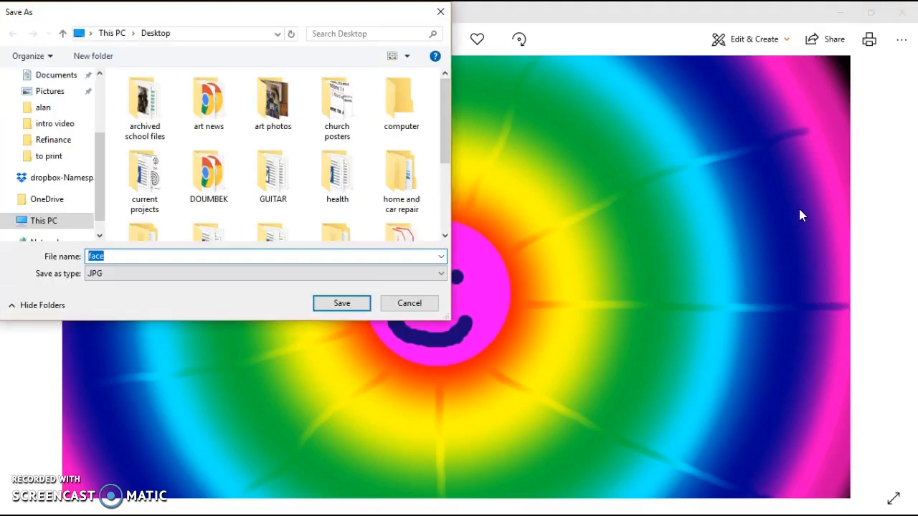
Step: Create a folder named "digital art" in Google Drive and open it as the save location
left_click_drag(100, 206, 112, 123)
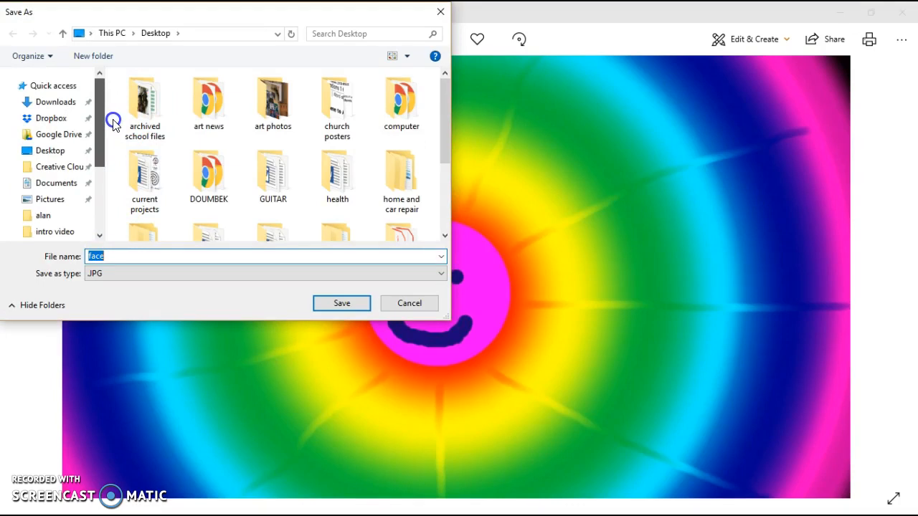
left_click(48, 136)
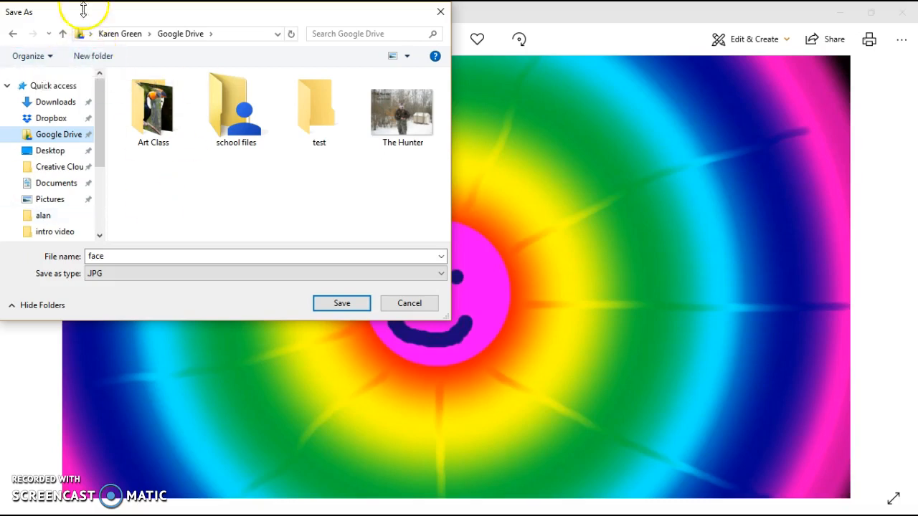
left_click(93, 59)
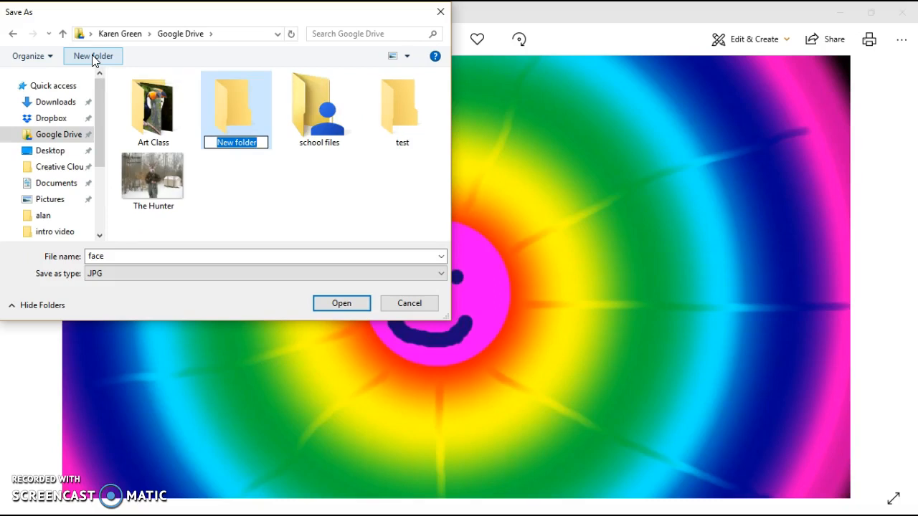
type("digit")
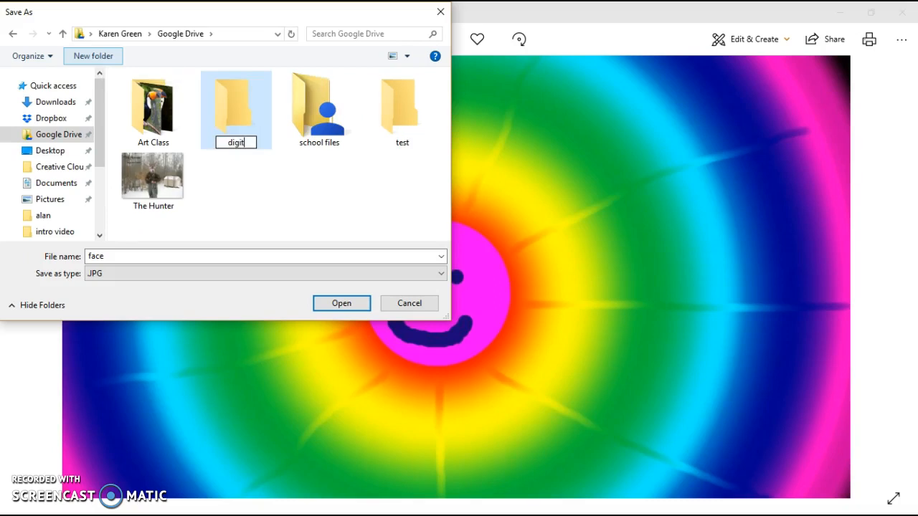
type("al art")
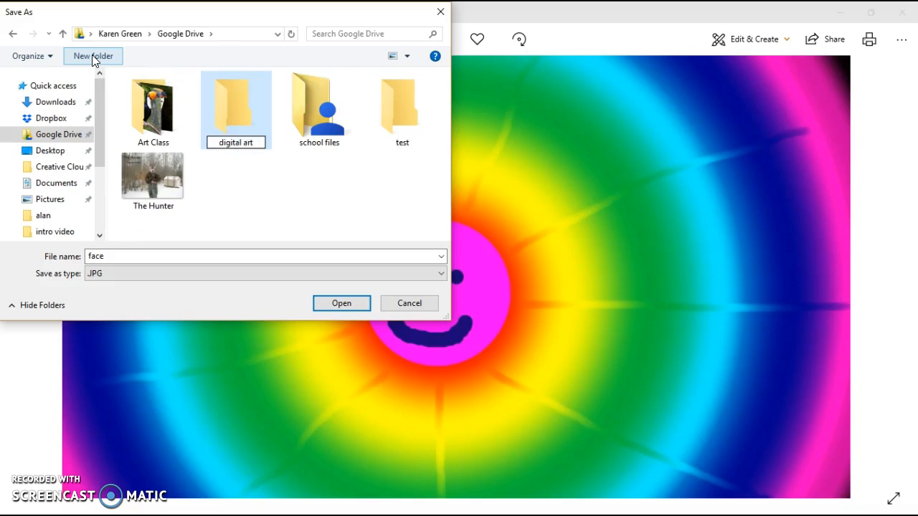
left_click(341, 304)
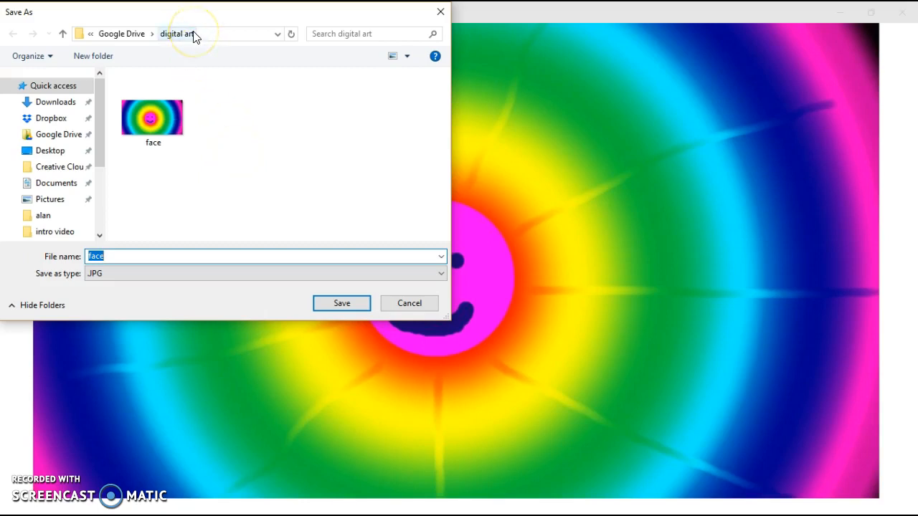
Step: Save the image as a JPG named face in the digital art folder, replacing the existing file
left_click(340, 304)
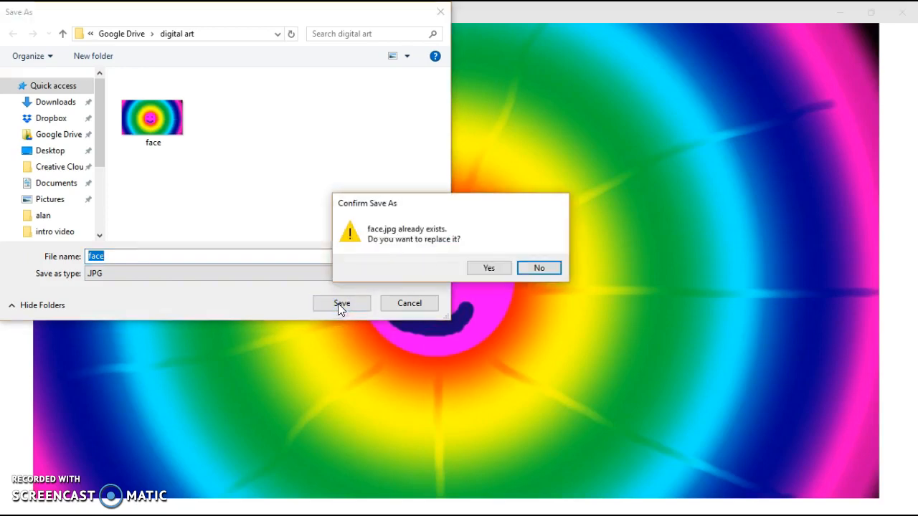
left_click(475, 270)
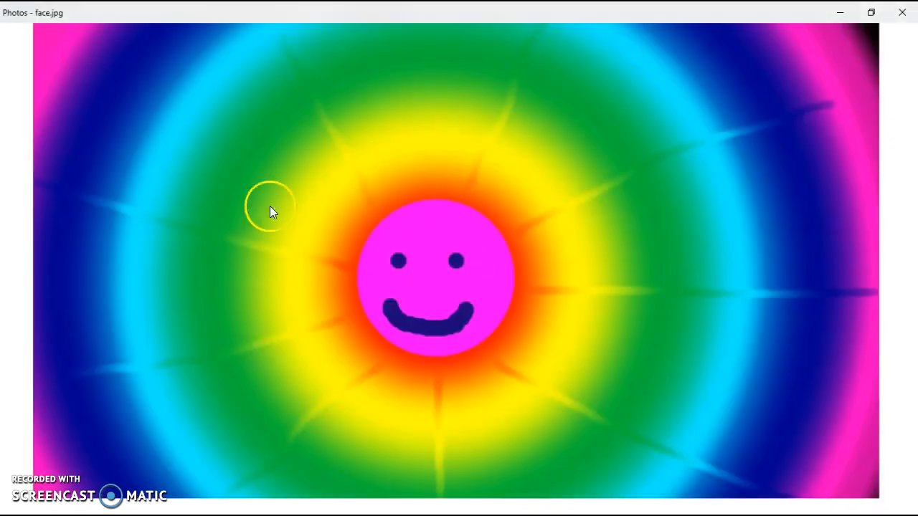
left_click(842, 15)
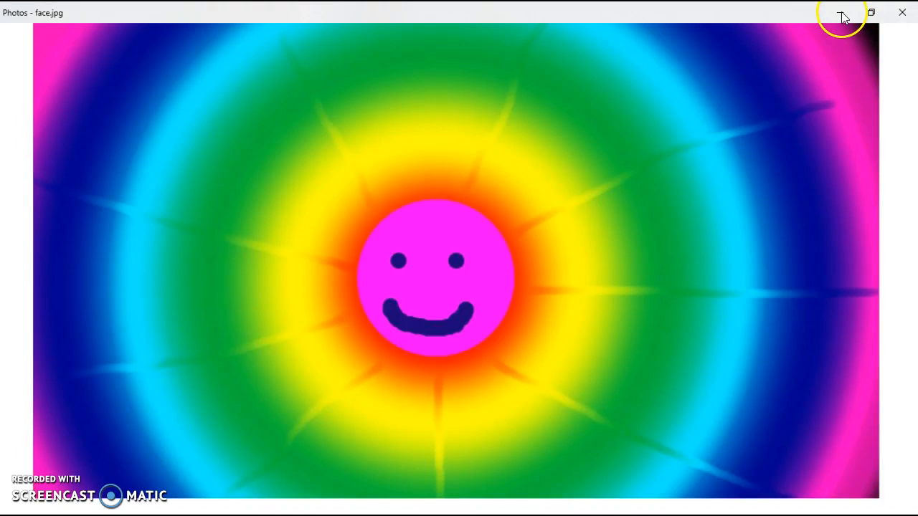
mouse_move(445, 514)
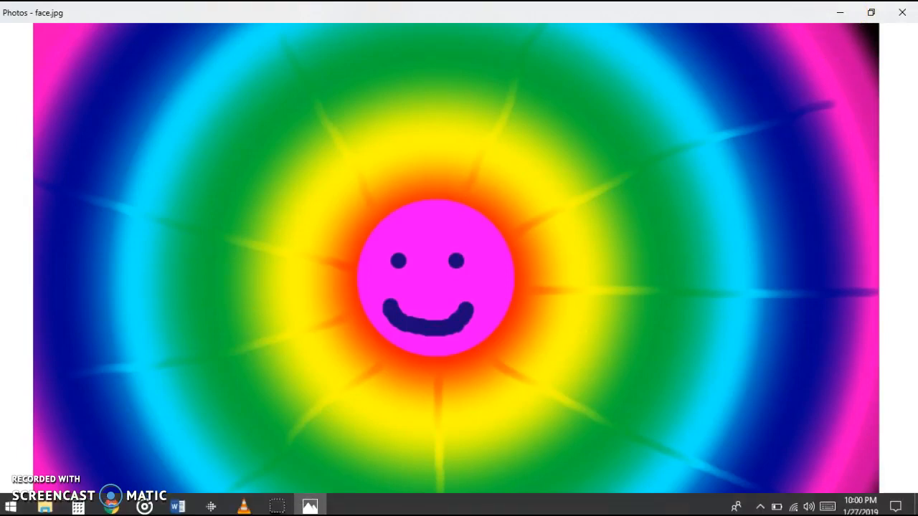